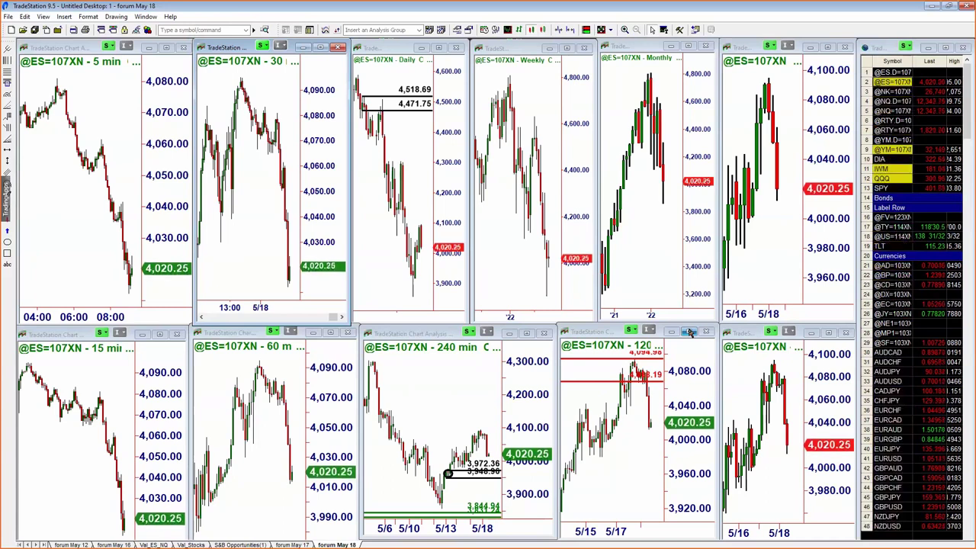
{"action": "left_click", "coordinate": [689, 332]}
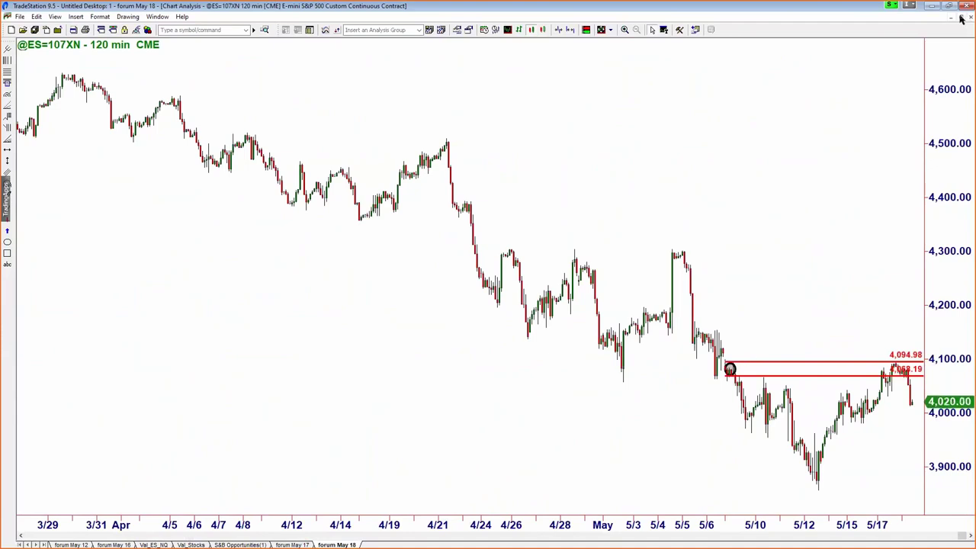
{"action": "left_click", "coordinate": [961, 19]}
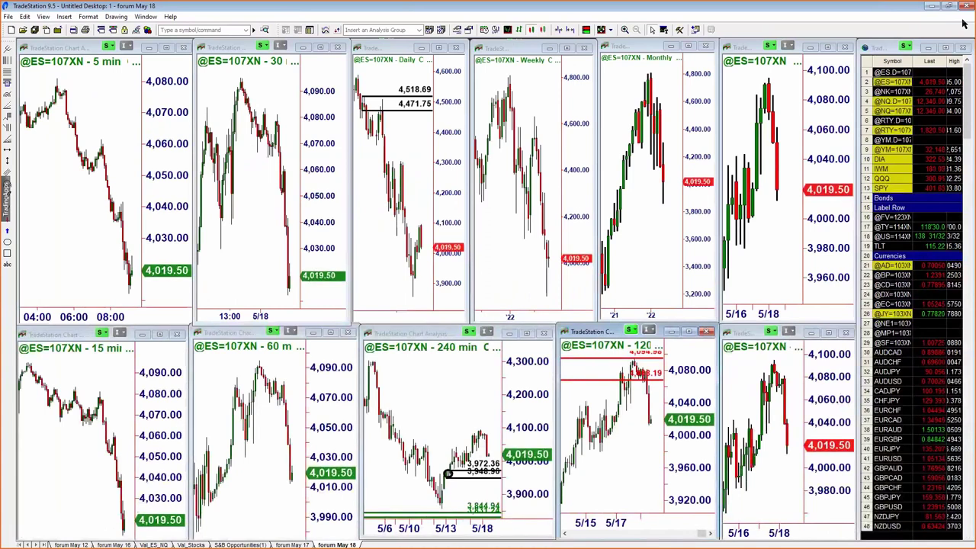
{"action": "left_click", "coordinate": [901, 110]}
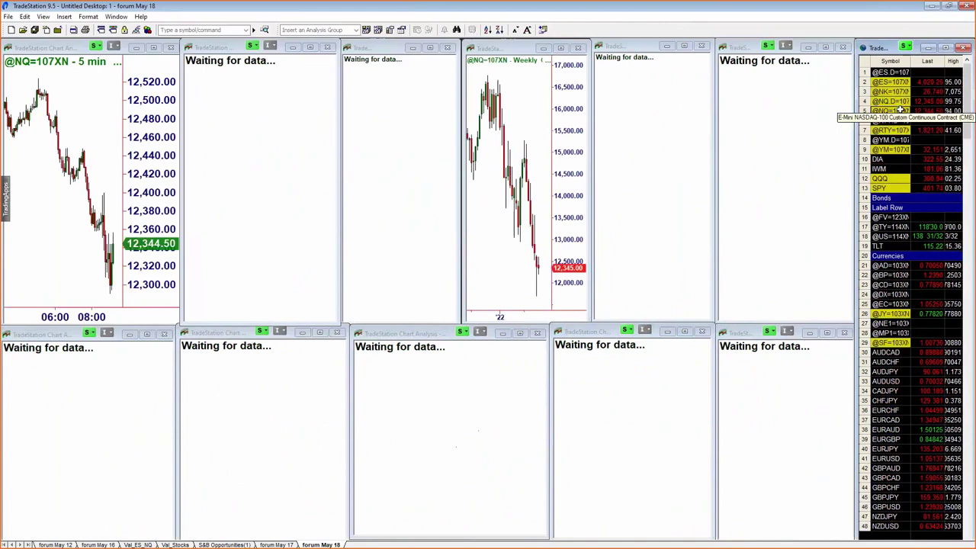
{"action": "left_click", "coordinate": [828, 335]}
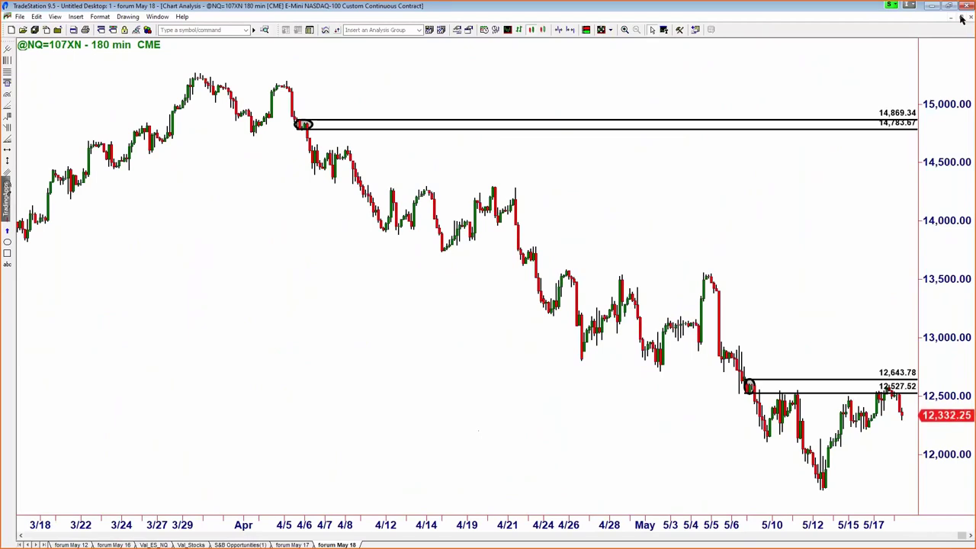
{"action": "left_click", "coordinate": [963, 17]}
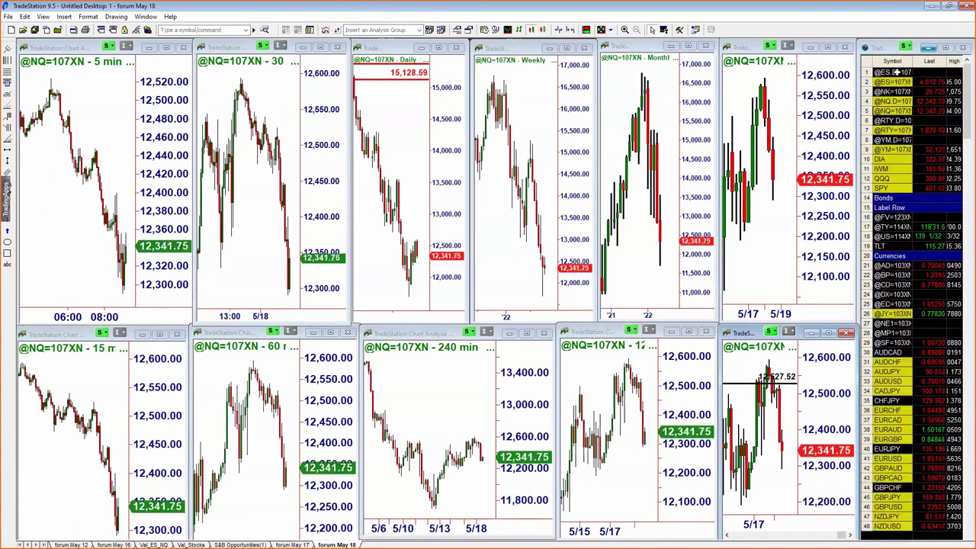
{"action": "left_click", "coordinate": [898, 71]}
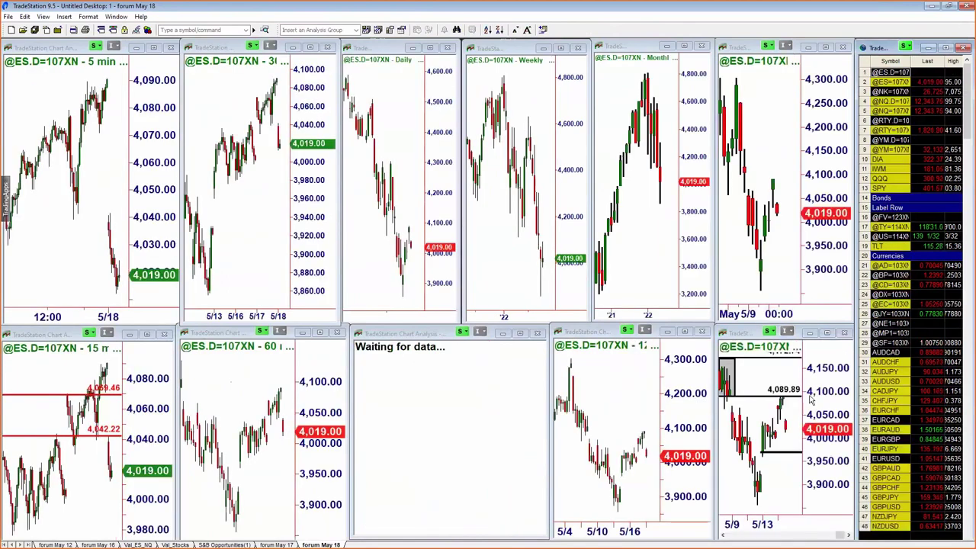
{"action": "left_click", "coordinate": [826, 478]}
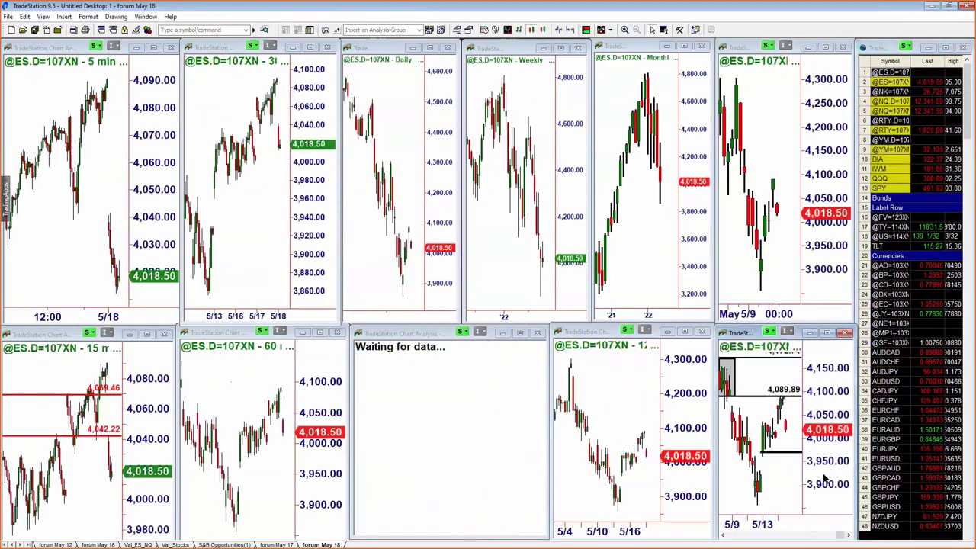
{"action": "double_click", "coordinate": [825, 478]}
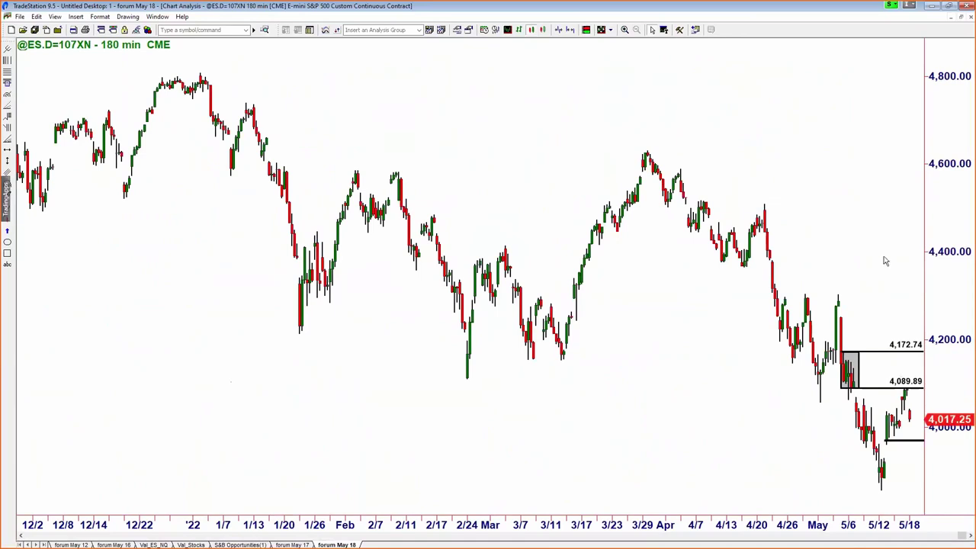
{"action": "scroll", "coordinate": [886, 261], "scroll_direction": "up", "scroll_amount": 2}
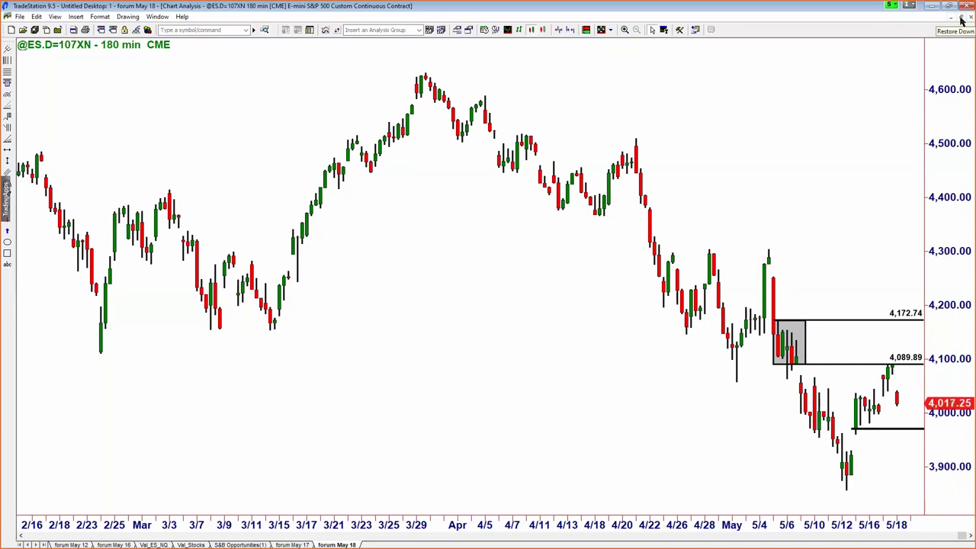
{"action": "left_click", "coordinate": [903, 438]}
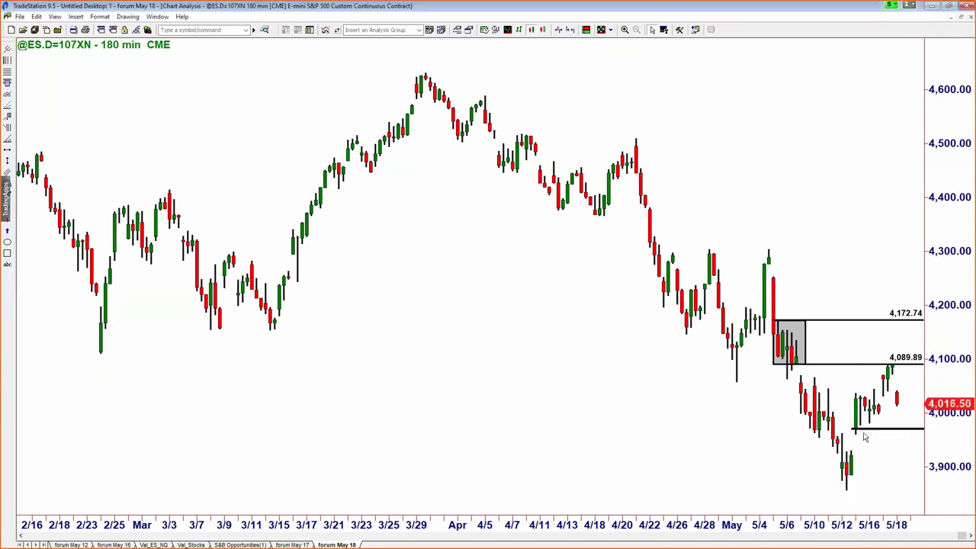
{"action": "left_click", "coordinate": [962, 20]}
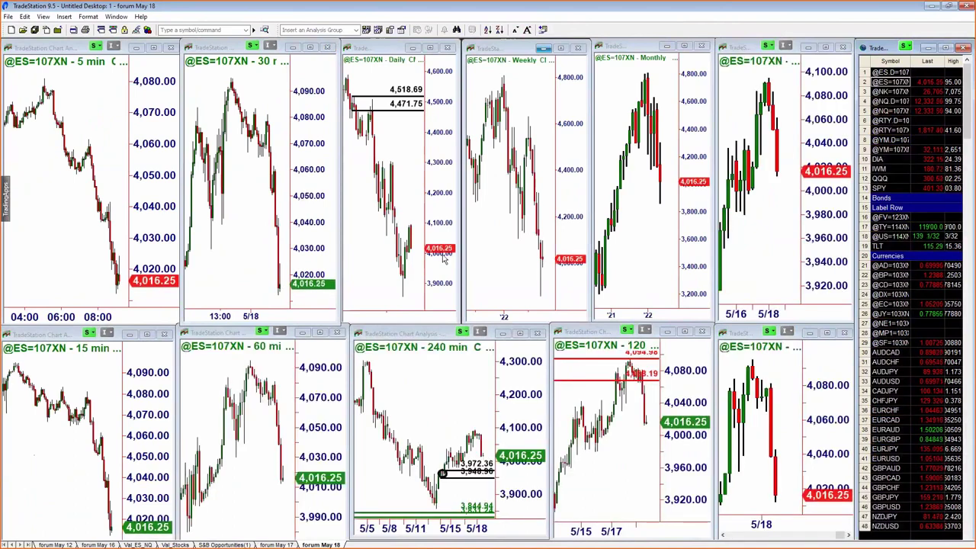
{"action": "left_click", "coordinate": [522, 337]}
{"action": "left_click", "coordinate": [521, 335]}
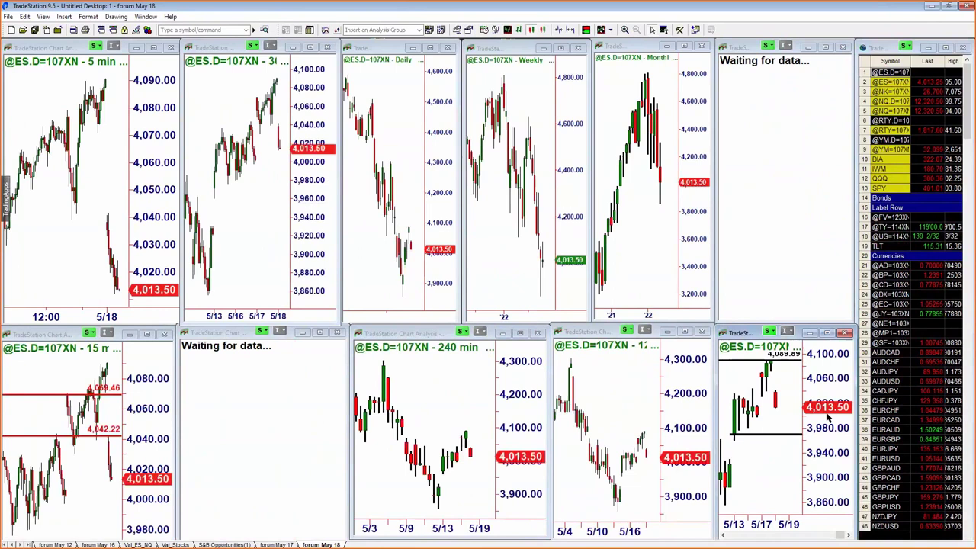
{"action": "left_click", "coordinate": [828, 334]}
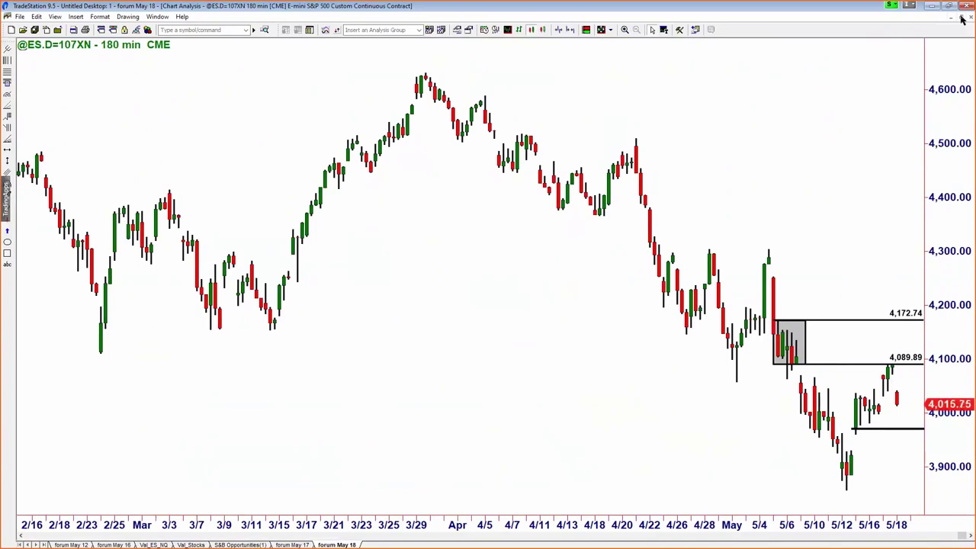
{"action": "left_click", "coordinate": [961, 19]}
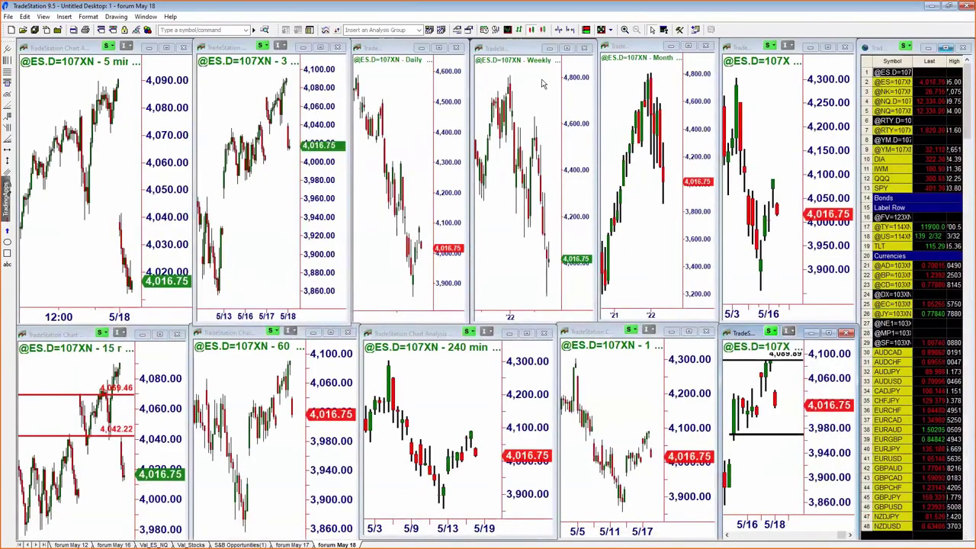
{"action": "left_click", "coordinate": [439, 49]}
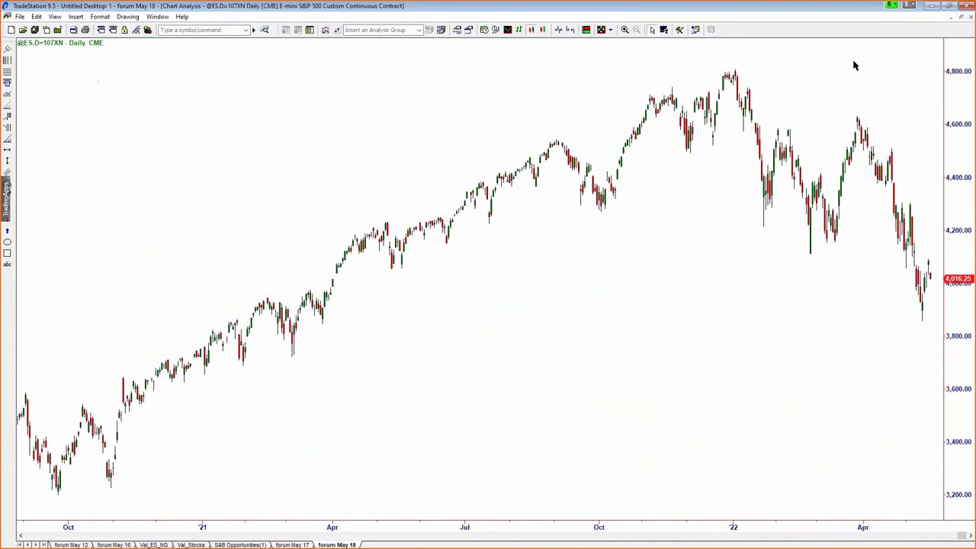
{"action": "left_click", "coordinate": [954, 16]}
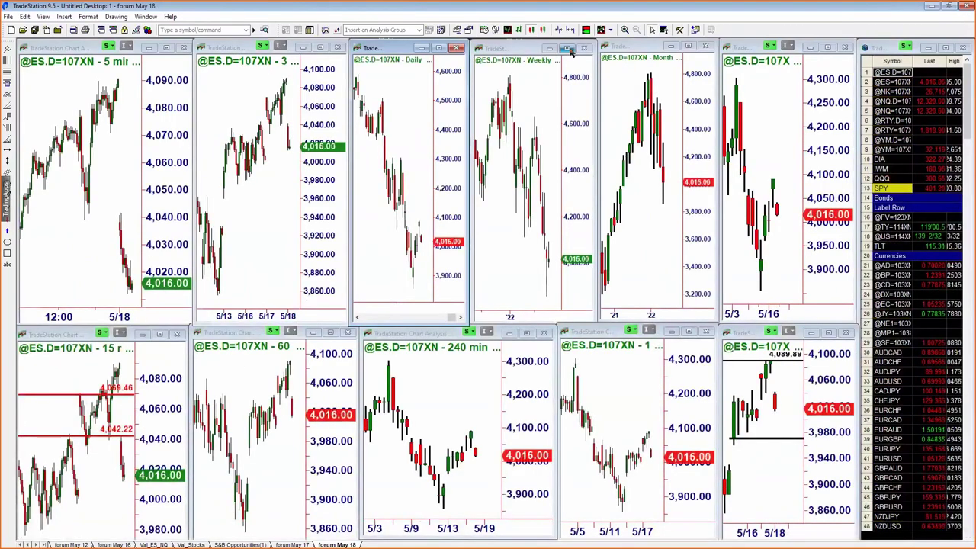
{"action": "left_click", "coordinate": [567, 49]}
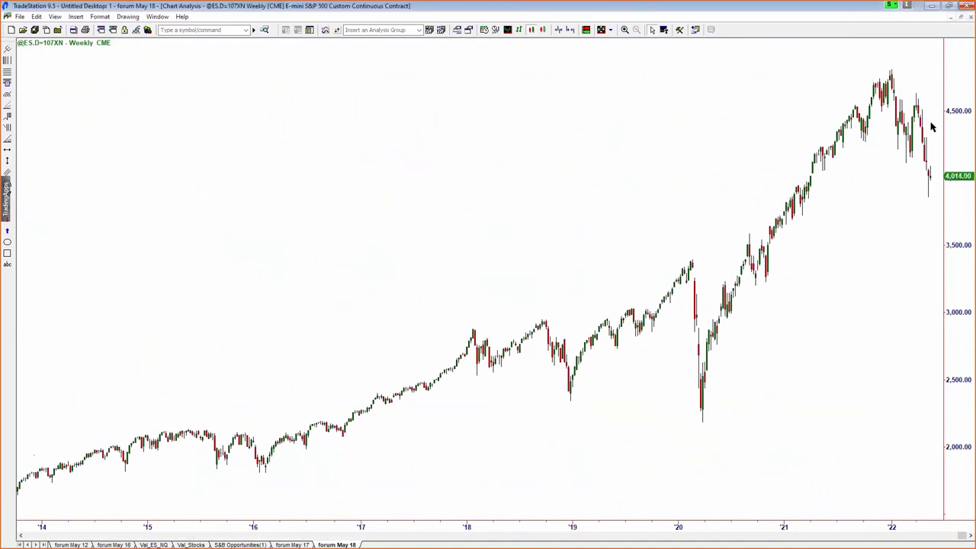
{"action": "key", "text": "ctrl+F5"}
Step: Load SPY into the charts and examine its enlarged weekly chart, focusing on the demand zones below the current price
{"action": "left_click", "coordinate": [904, 188]}
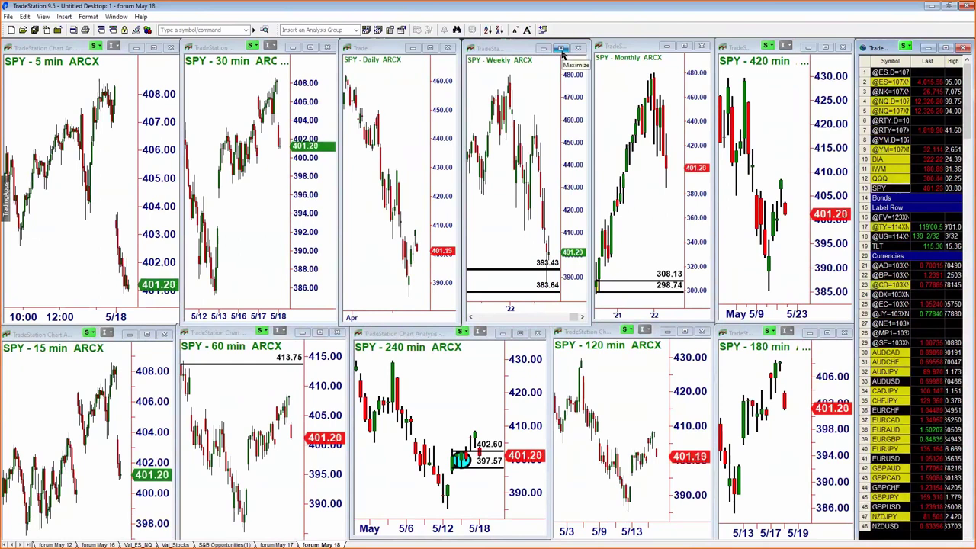
{"action": "left_click", "coordinate": [562, 50]}
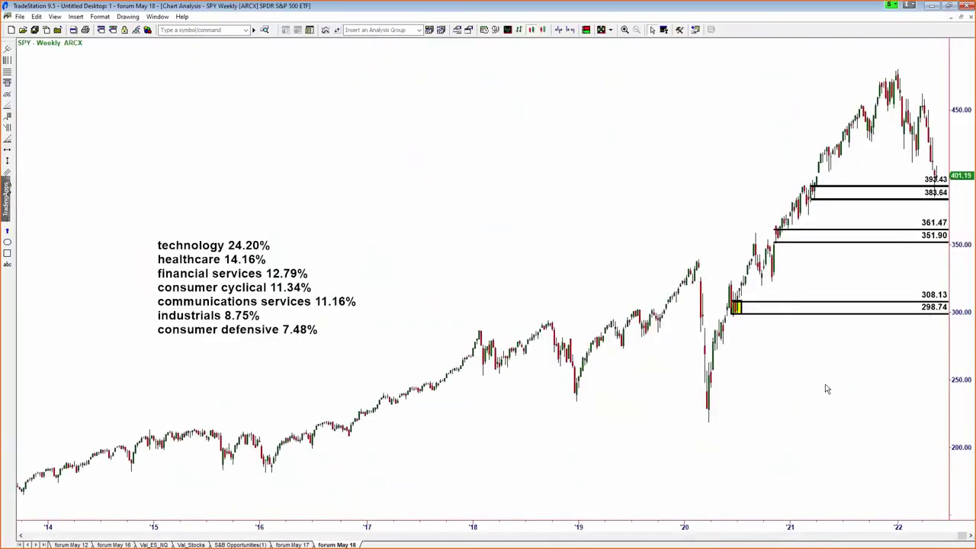
{"action": "scroll", "coordinate": [827, 390], "scroll_direction": "up", "scroll_amount": 3}
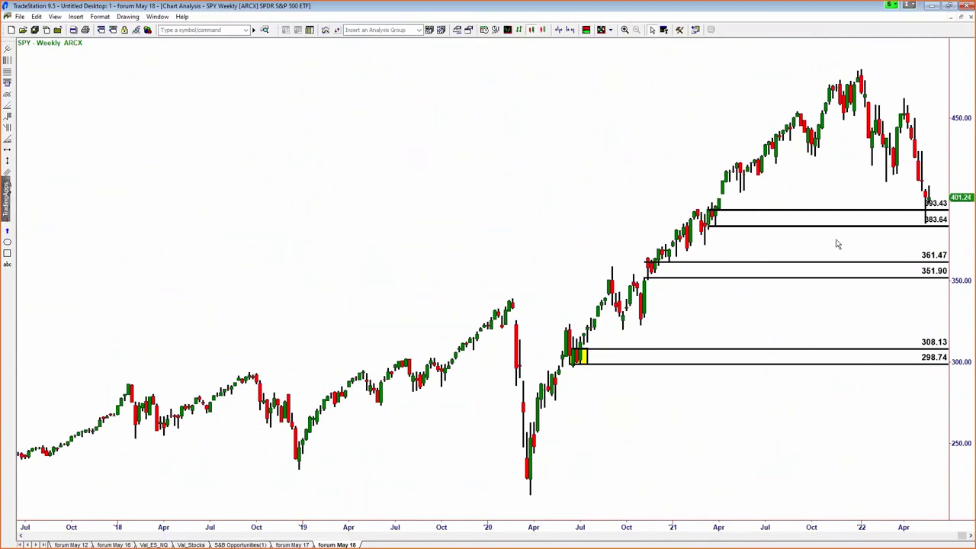
{"action": "scroll", "coordinate": [837, 244], "scroll_direction": "up", "scroll_amount": 2}
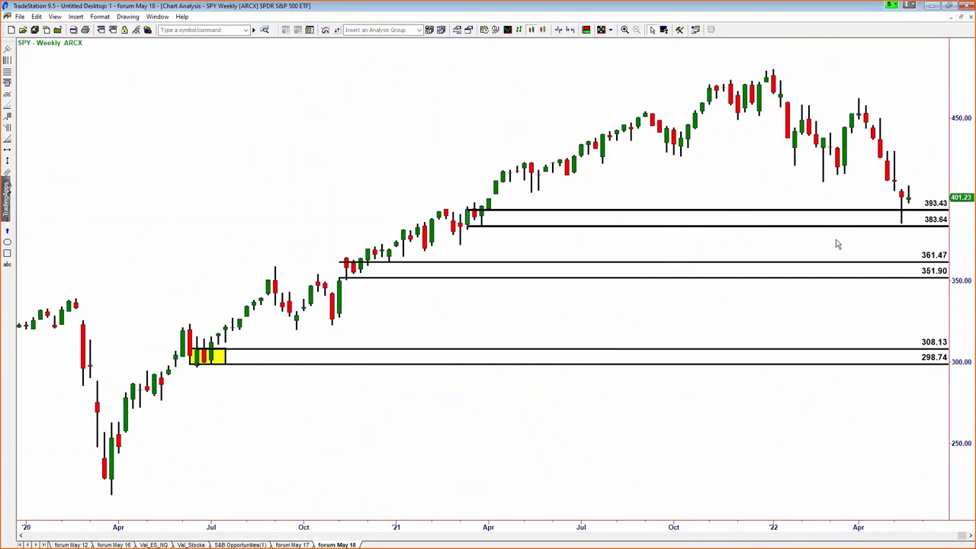
{"action": "scroll", "coordinate": [836, 244], "scroll_direction": "down", "scroll_amount": 1}
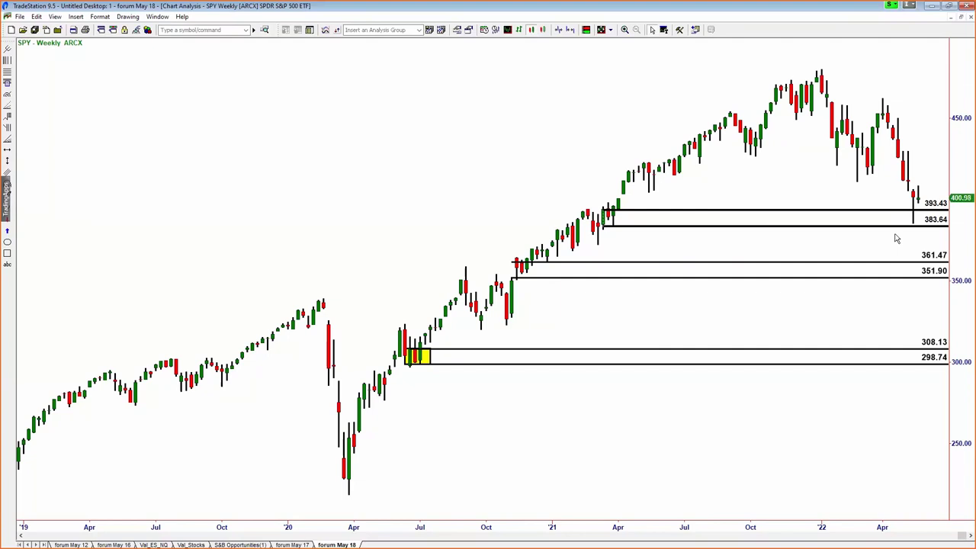
{"action": "left_click", "coordinate": [961, 17]}
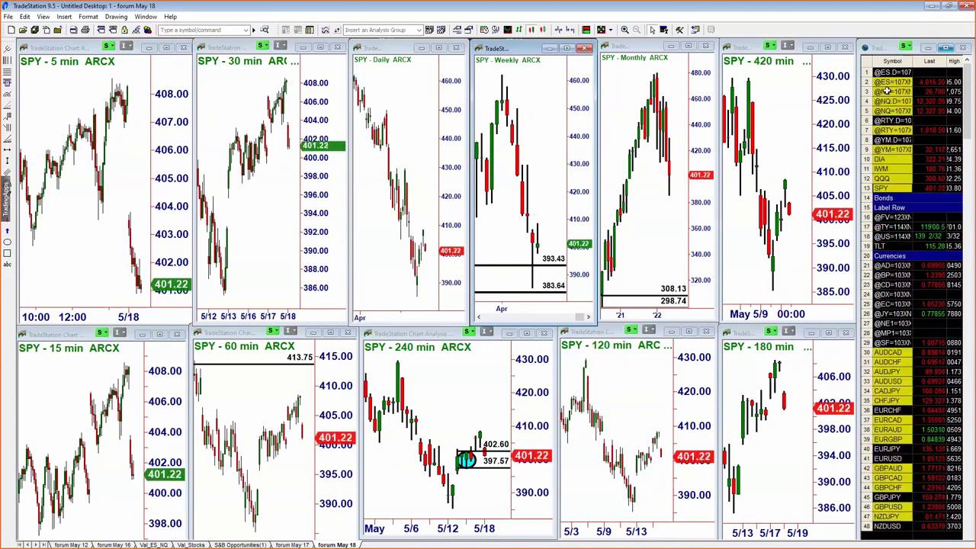
{"action": "left_click", "coordinate": [888, 90]}
{"action": "left_click", "coordinate": [889, 90]}
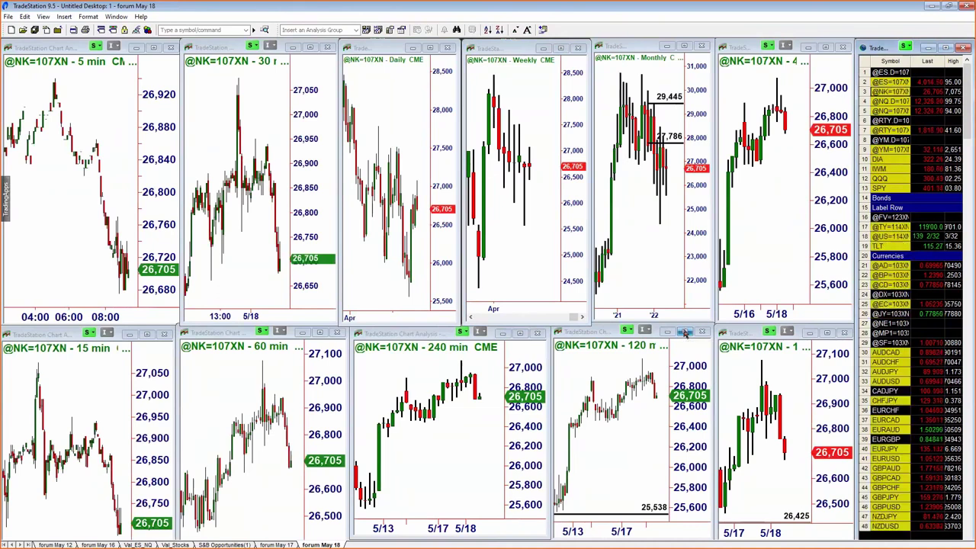
{"action": "left_click", "coordinate": [685, 334]}
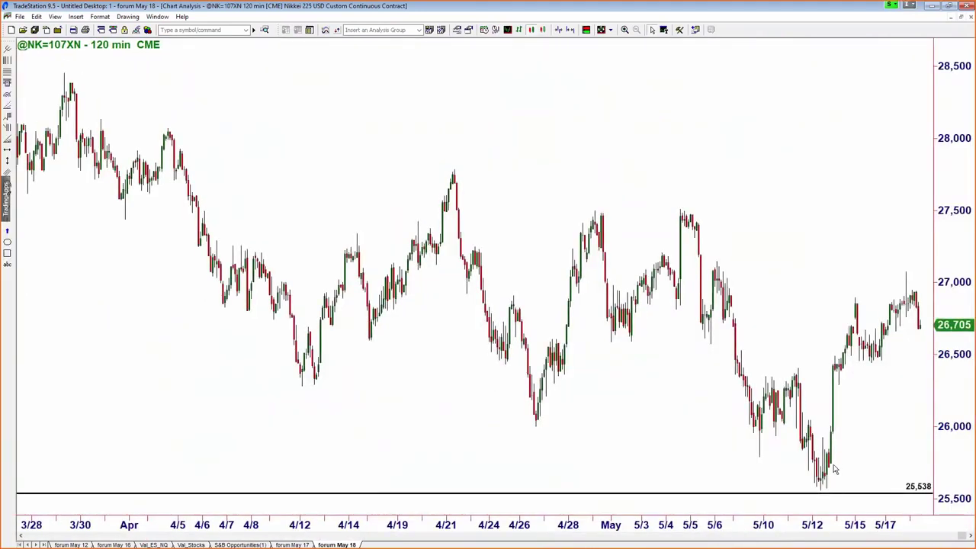
{"action": "scroll", "coordinate": [852, 433], "scroll_direction": "down", "scroll_amount": 2}
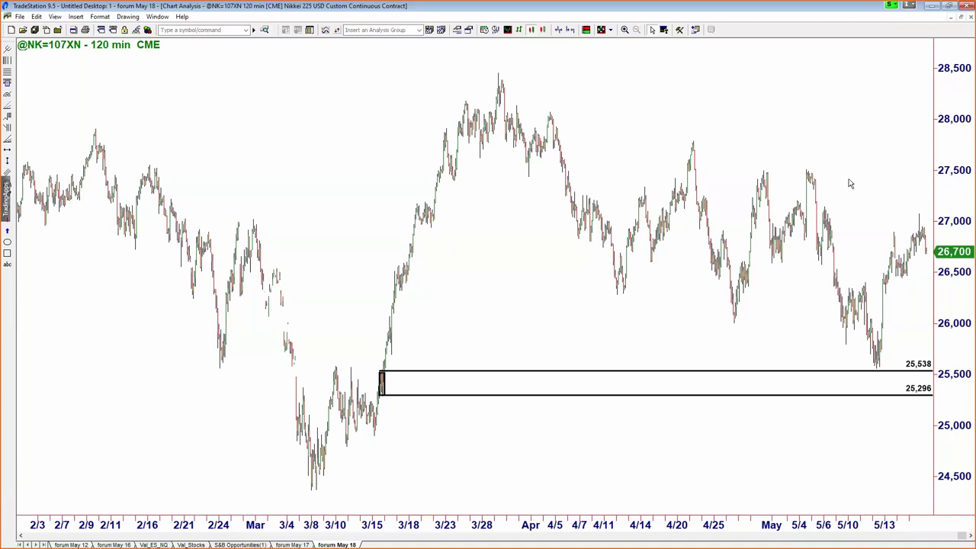
{"action": "left_click", "coordinate": [962, 20]}
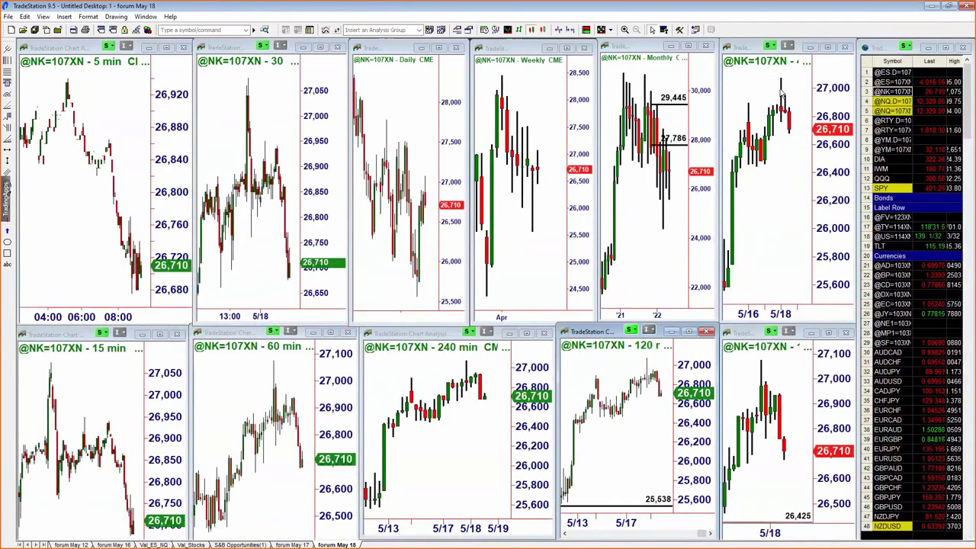
{"action": "left_click", "coordinate": [894, 109]}
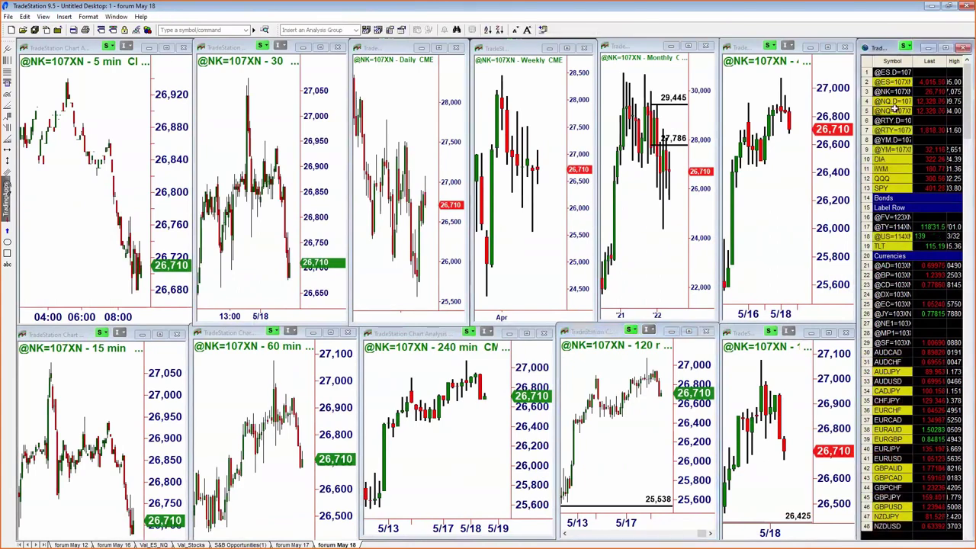
{"action": "left_click", "coordinate": [894, 110]}
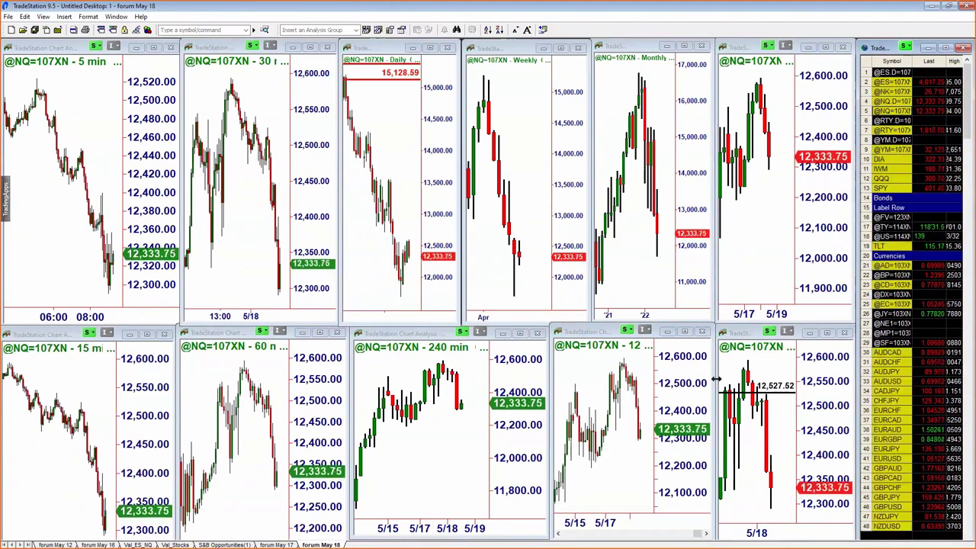
{"action": "left_click", "coordinate": [828, 334]}
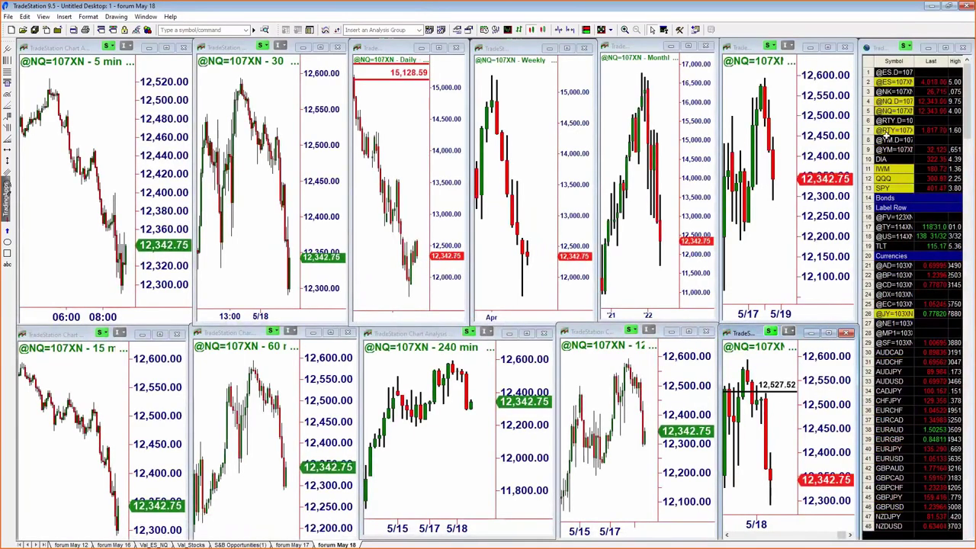
{"action": "left_click", "coordinate": [899, 100]}
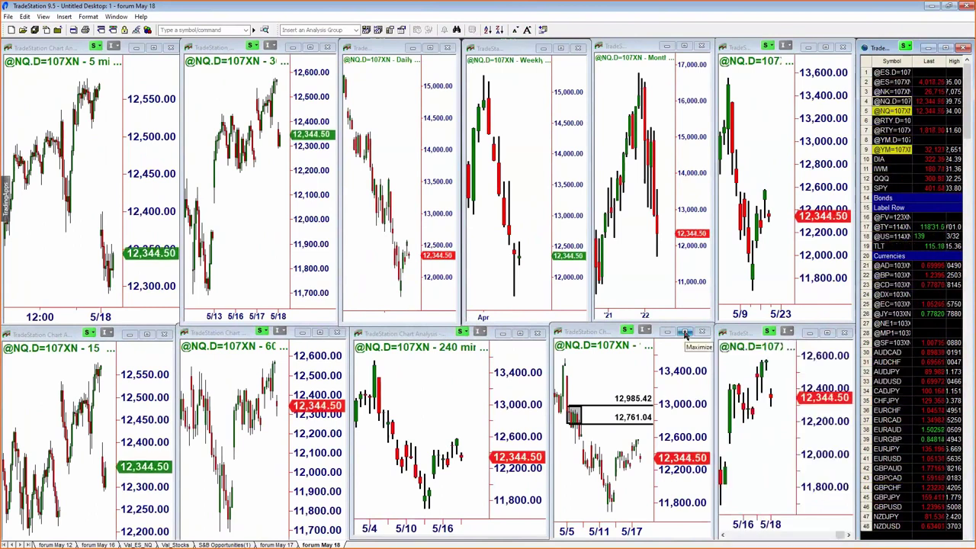
{"action": "left_click", "coordinate": [685, 334]}
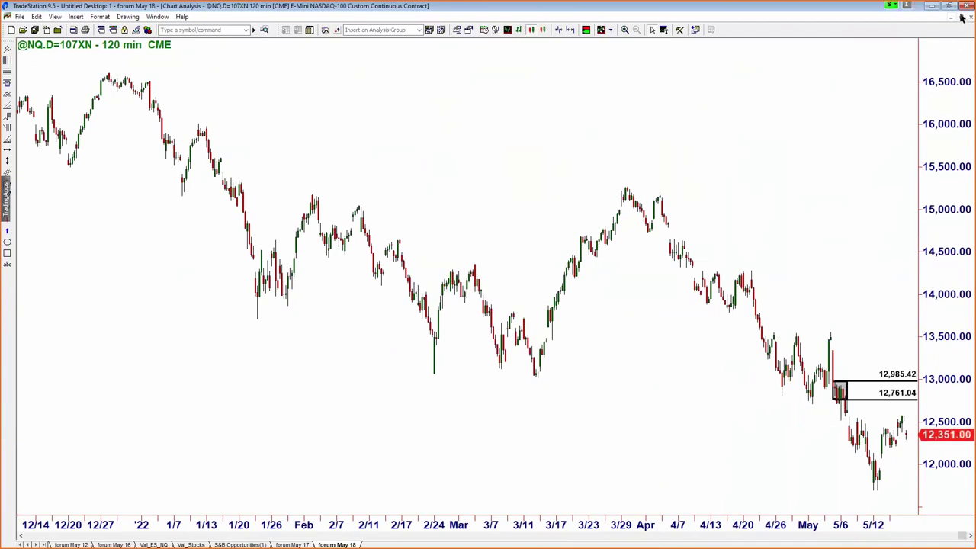
{"action": "left_click", "coordinate": [962, 17]}
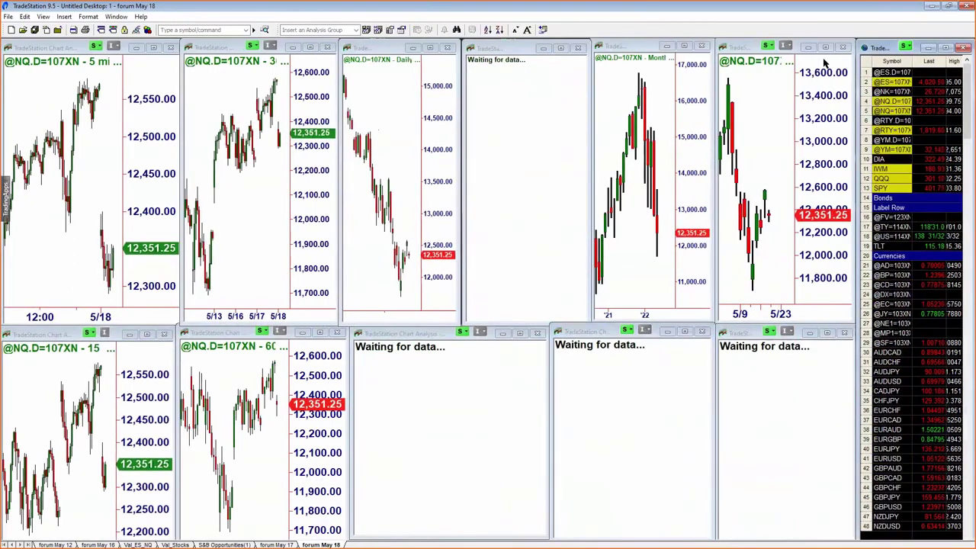
{"action": "key", "text": "Down"}
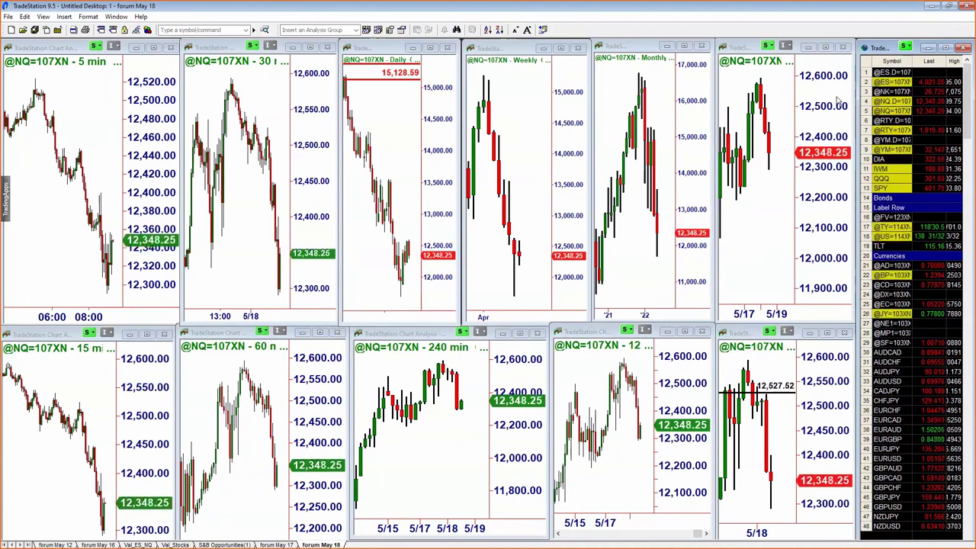
{"action": "left_click", "coordinate": [828, 47]}
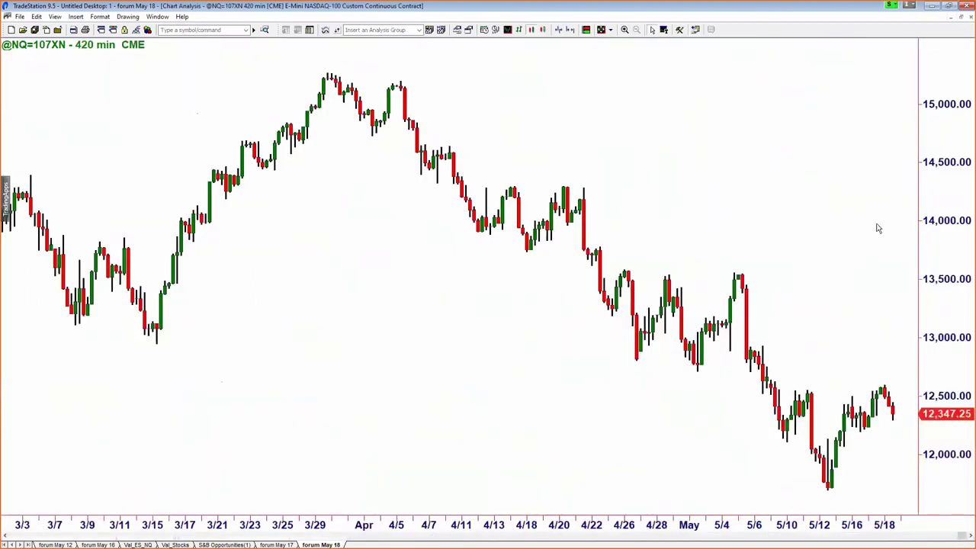
{"action": "key", "text": "Down"}
{"action": "key", "text": "Down"}
{"action": "key", "text": "Down"}
{"action": "key", "text": "Down"}
{"action": "key", "text": "Down"}
{"action": "key", "text": "Down"}
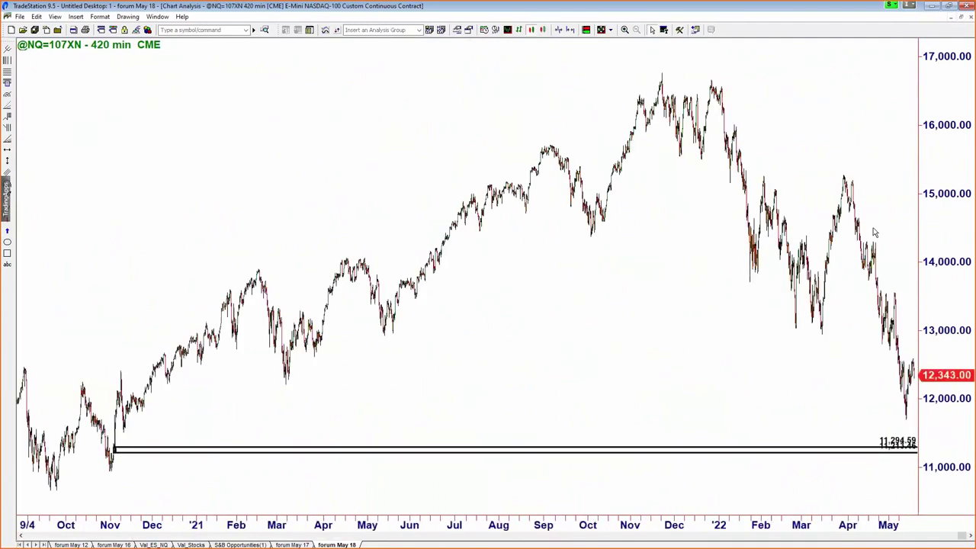
{"action": "left_click", "coordinate": [877, 422]}
{"action": "mouse_move", "coordinate": [878, 425]}
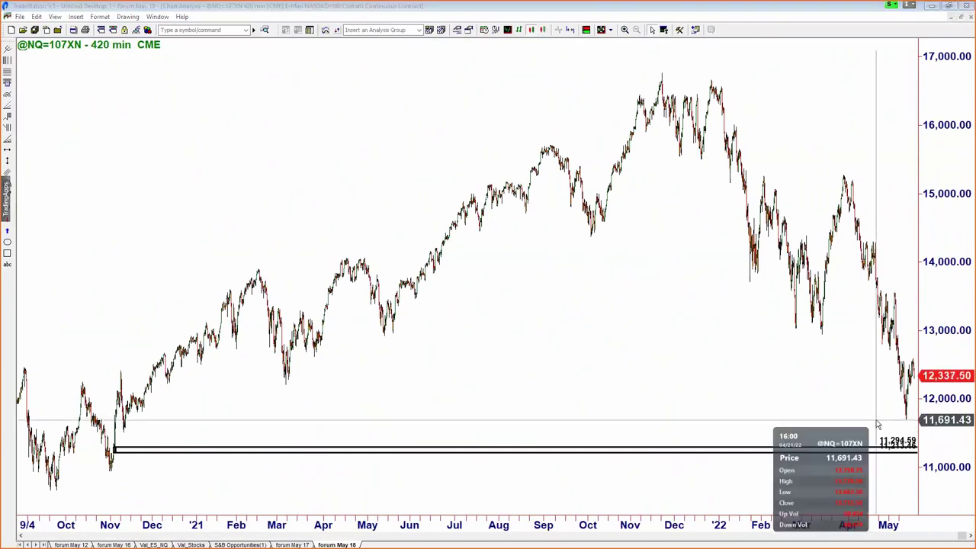
{"action": "left_click_drag", "start_coordinate": [877, 425], "coordinate": [879, 429]}
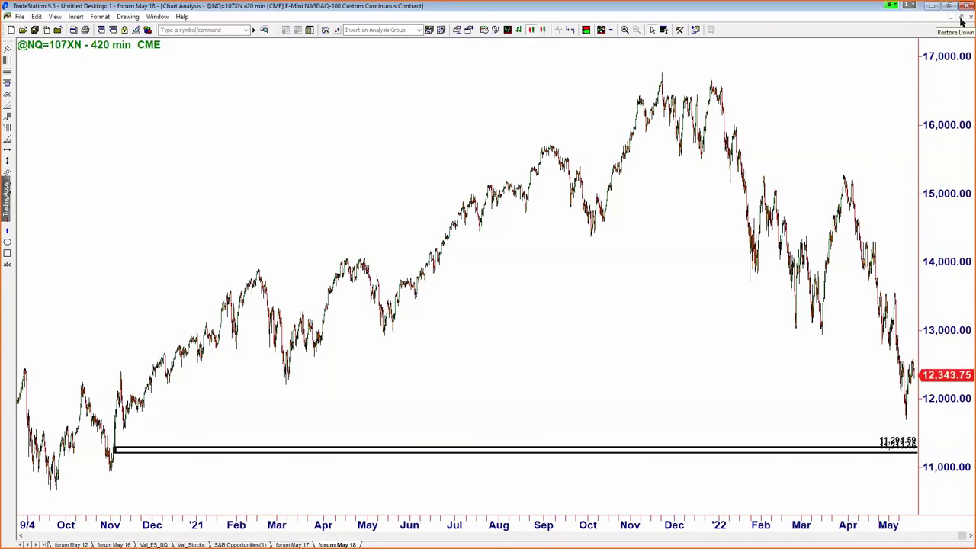
{"action": "left_click", "coordinate": [961, 18]}
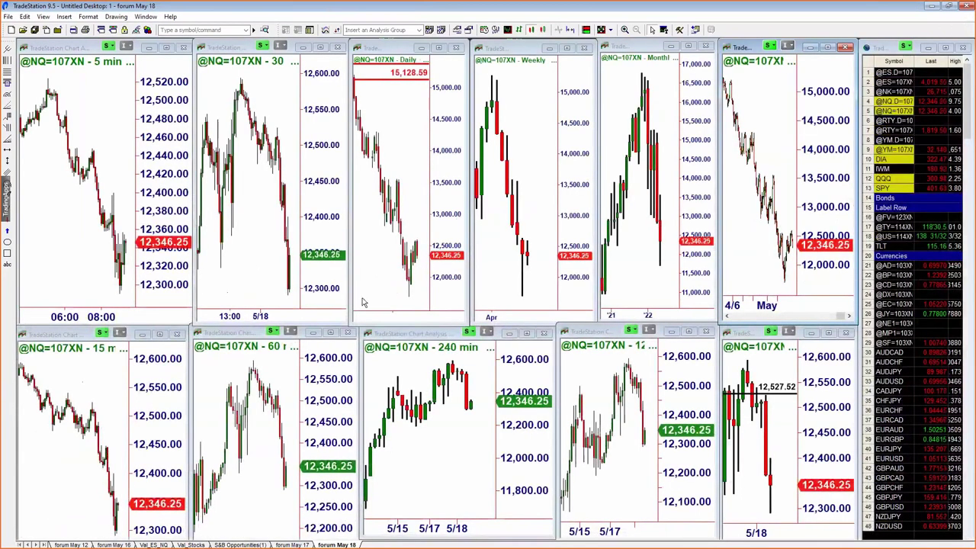
{"action": "left_click", "coordinate": [330, 335]}
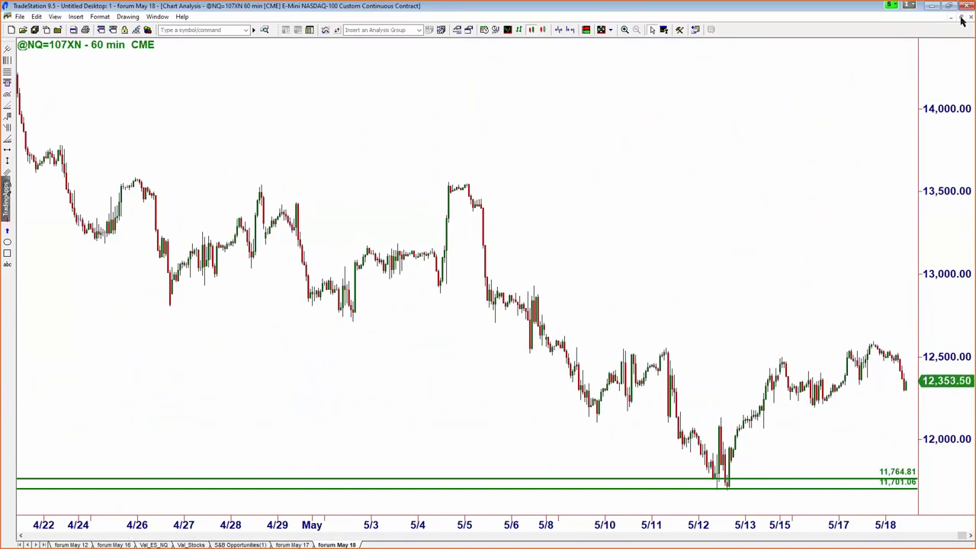
{"action": "left_click", "coordinate": [962, 19]}
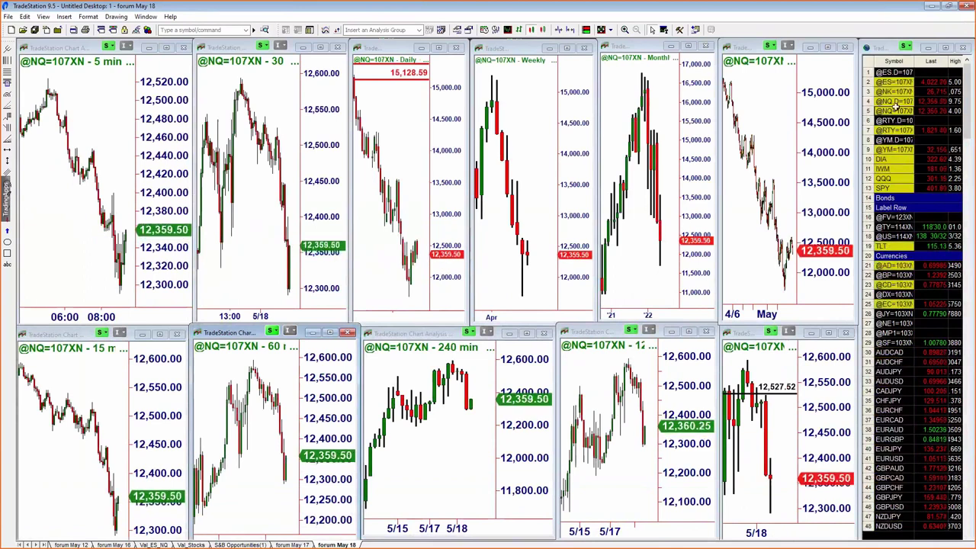
{"action": "left_click", "coordinate": [899, 55]}
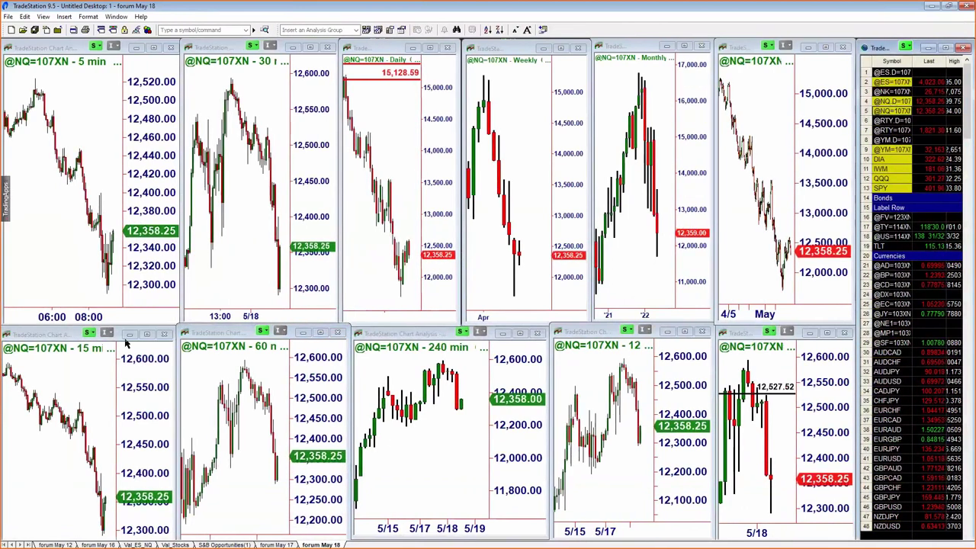
{"action": "left_click", "coordinate": [147, 336]}
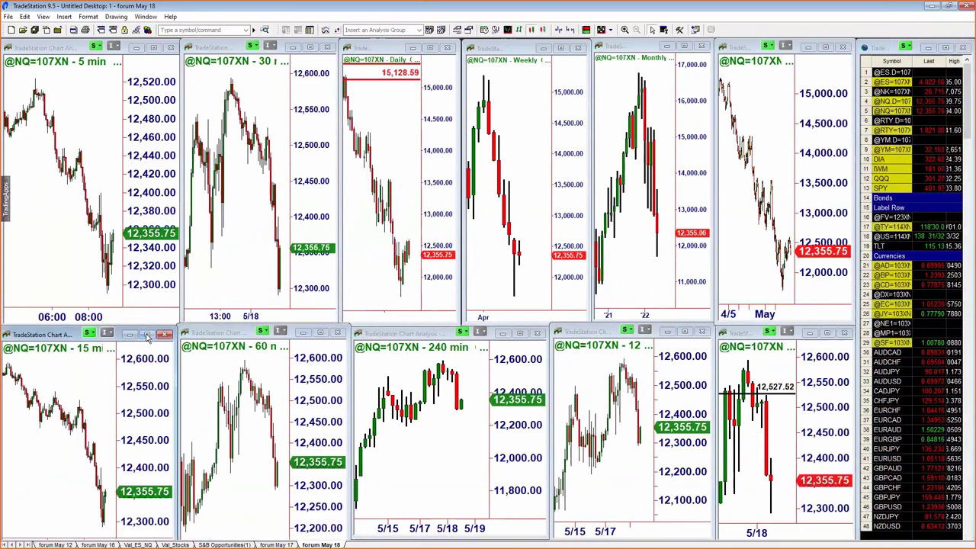
{"action": "left_click", "coordinate": [147, 337]}
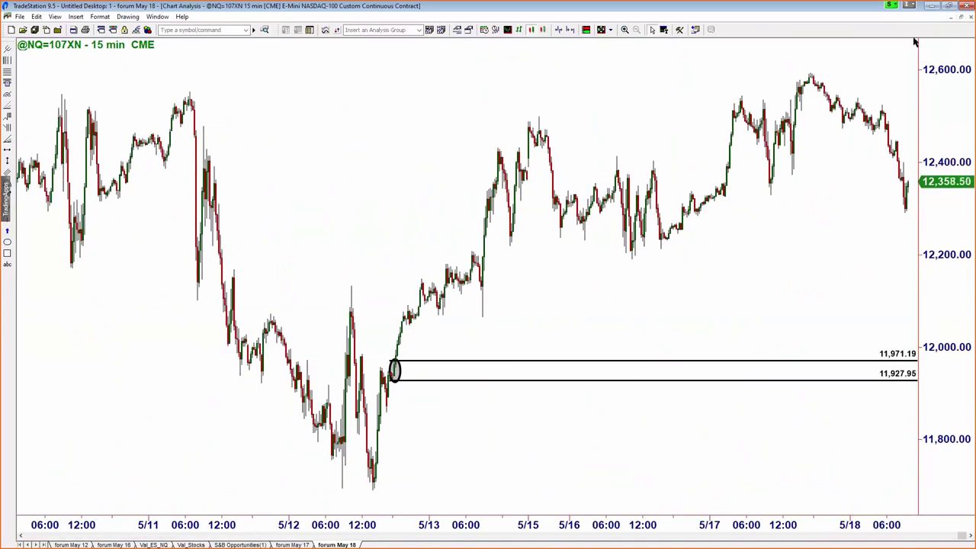
{"action": "left_click", "coordinate": [960, 17]}
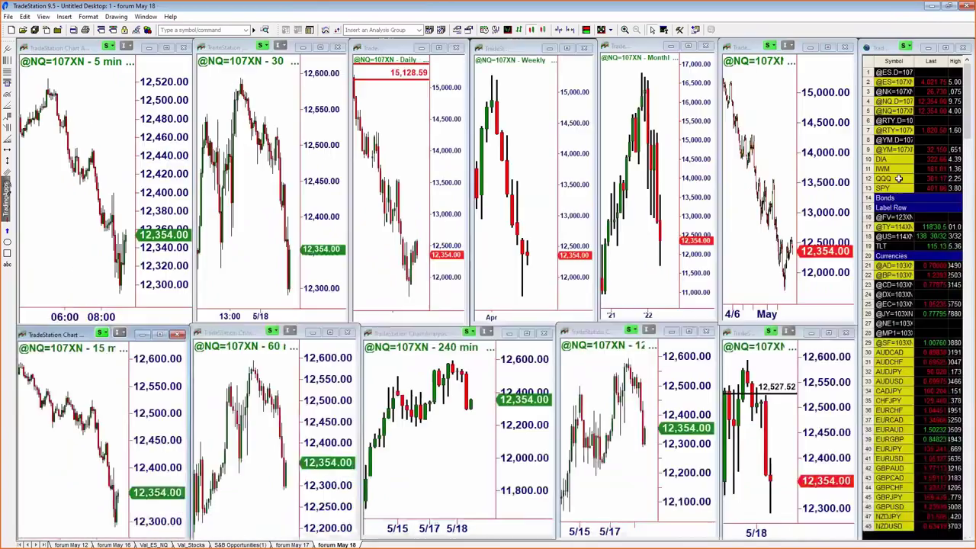
Step: Load QQQ into the charts and examine the supply and demand zones on its enlarged 180-minute chart back to early 2020
{"action": "left_click", "coordinate": [899, 179]}
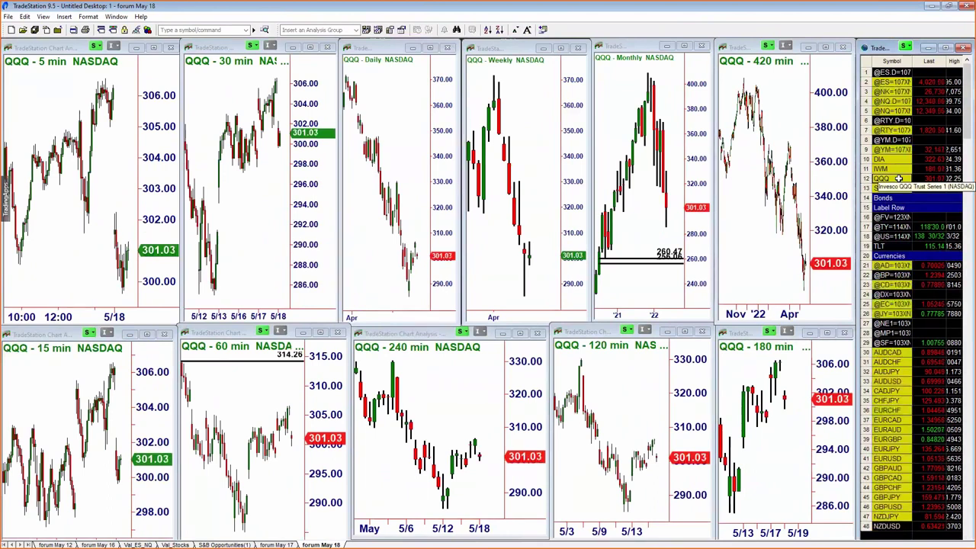
{"action": "left_click", "coordinate": [320, 339]}
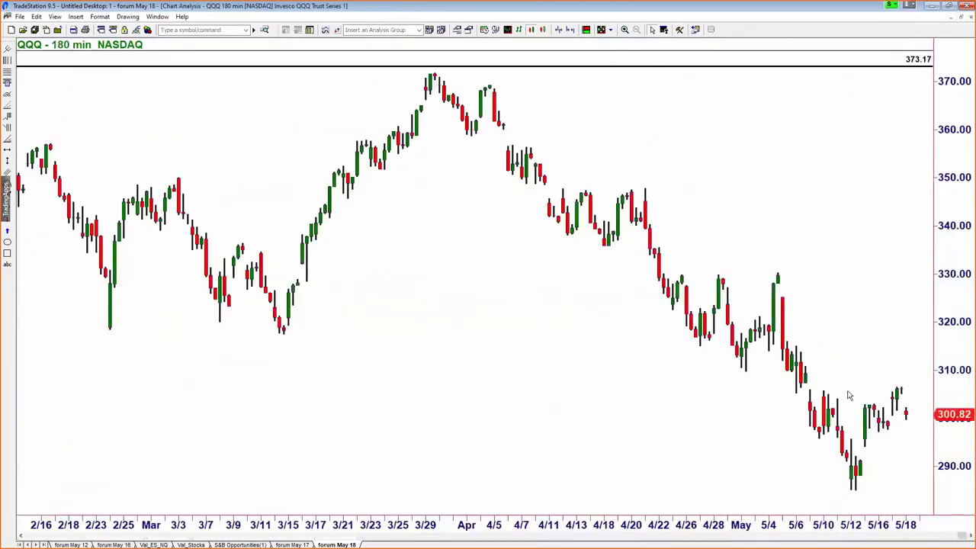
{"action": "scroll", "coordinate": [851, 394], "scroll_direction": "down", "scroll_amount": 5}
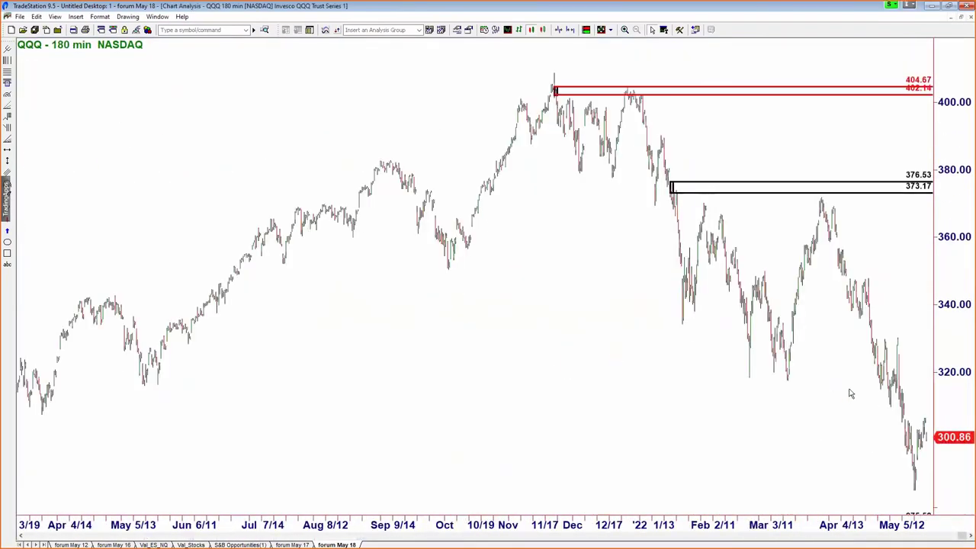
{"action": "scroll", "coordinate": [851, 393], "scroll_direction": "down", "scroll_amount": 3}
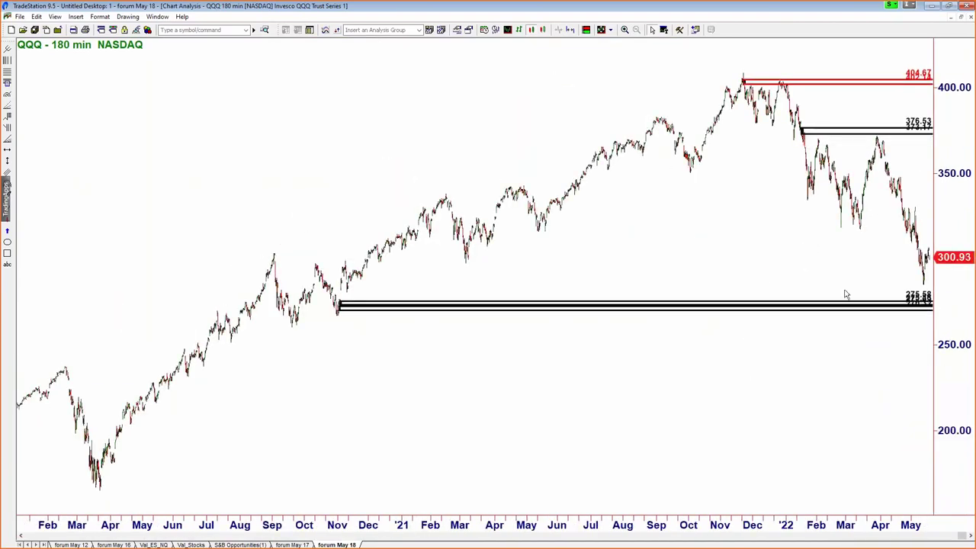
{"action": "mouse_move", "coordinate": [565, 306]}
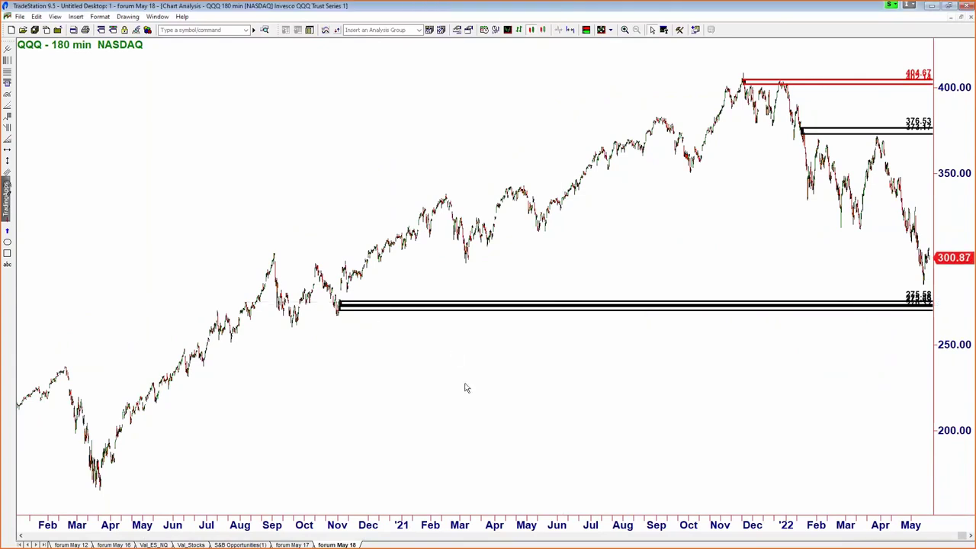
{"action": "scroll", "coordinate": [466, 388], "scroll_direction": "up", "scroll_amount": 3}
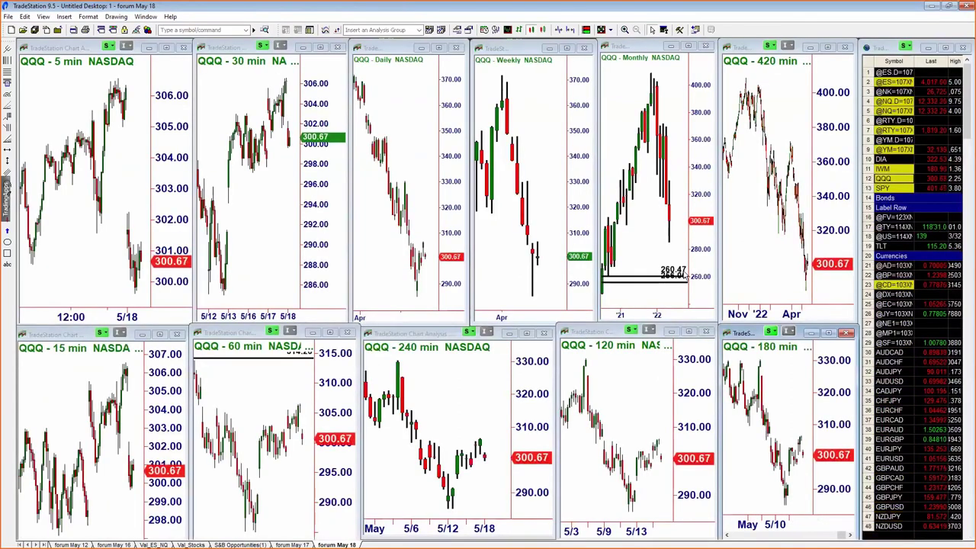
{"action": "left_click", "coordinate": [900, 111]}
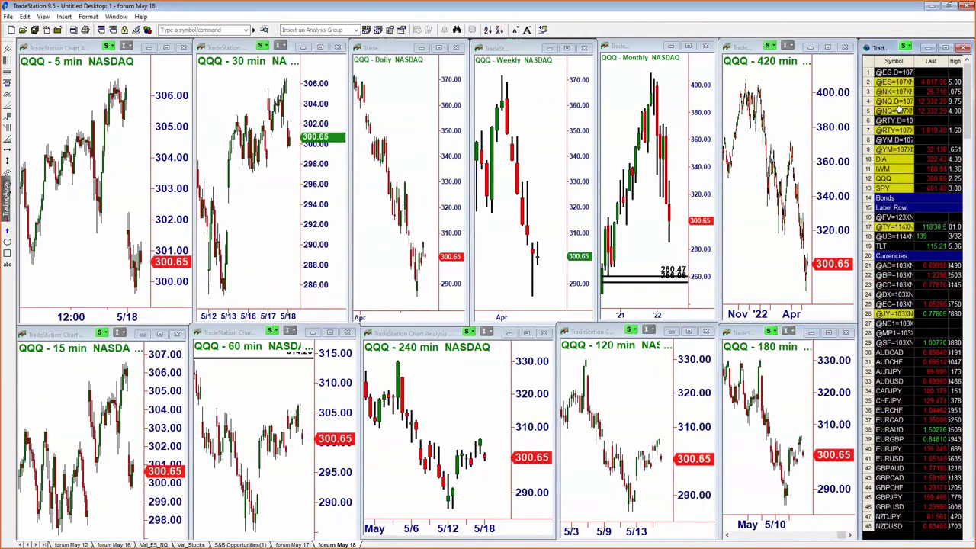
{"action": "left_click", "coordinate": [899, 110]}
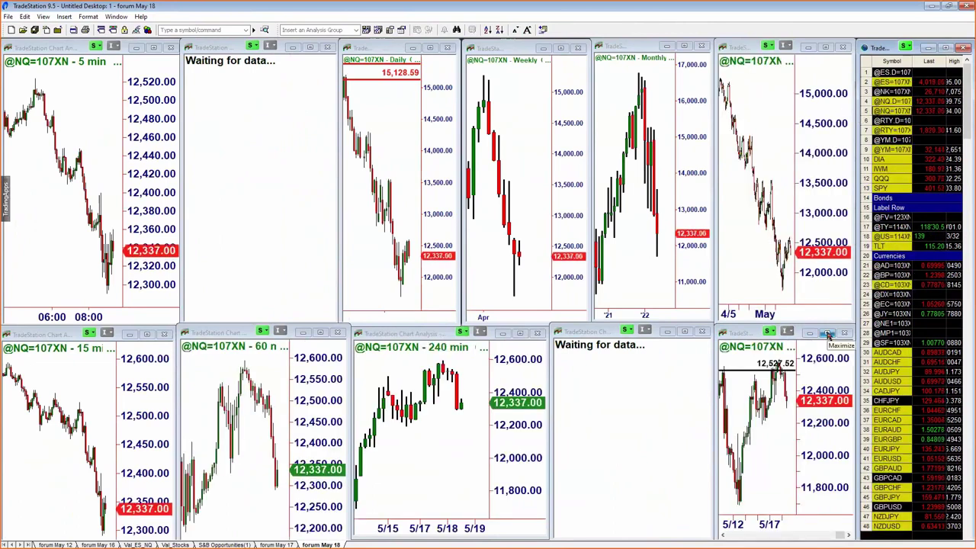
{"action": "left_click", "coordinate": [828, 334]}
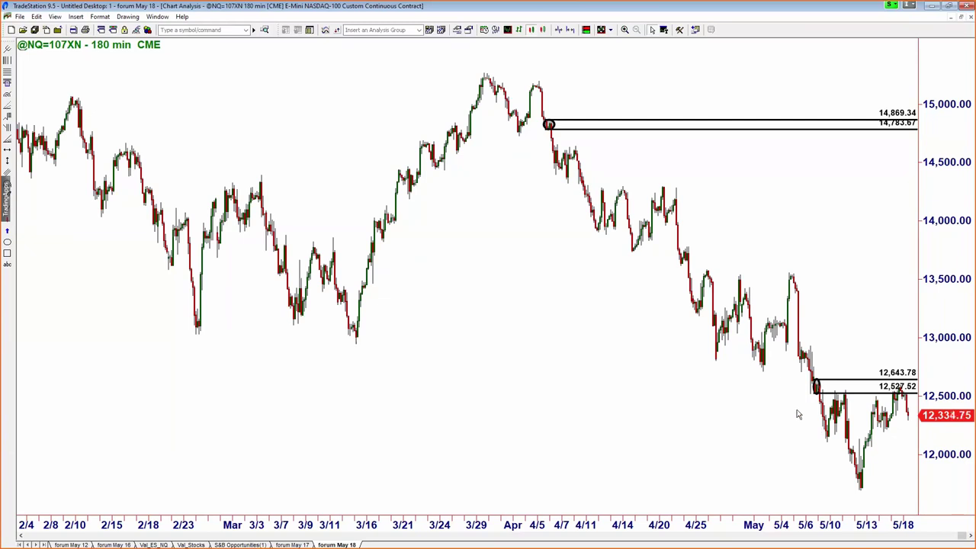
{"action": "left_click", "coordinate": [961, 19]}
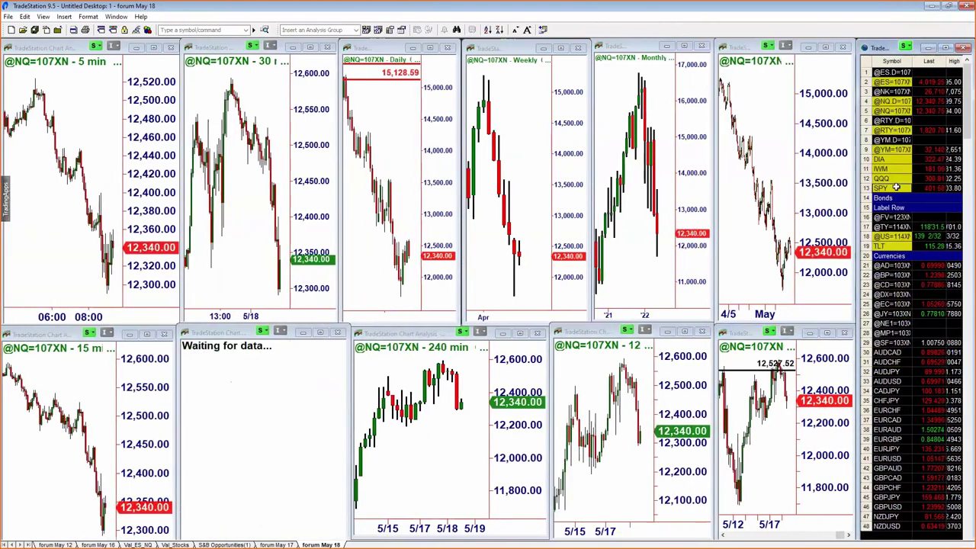
Step: Load SPY into the charts and examine the circled zone between 397.57 and 402.60 on its enlarged 240-minute chart
{"action": "left_click", "coordinate": [897, 186]}
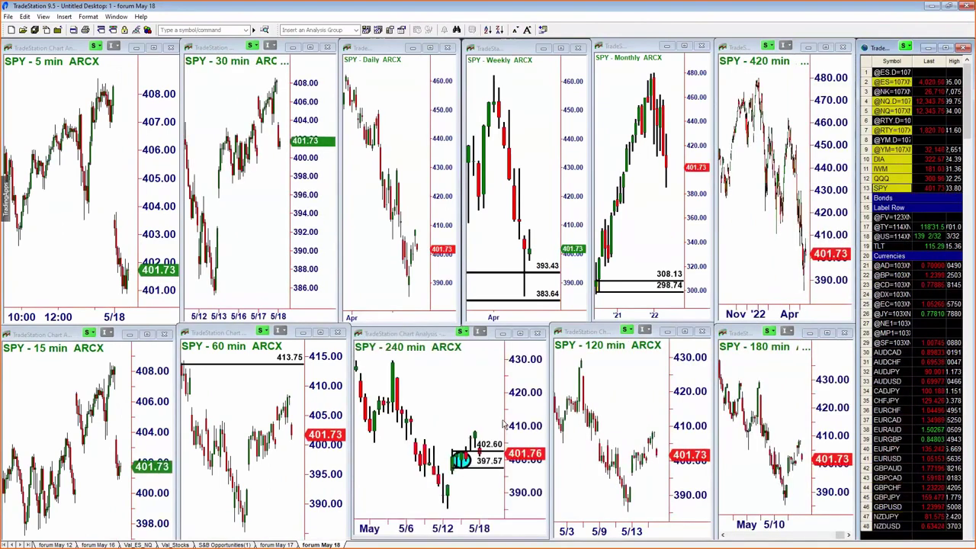
{"action": "left_click", "coordinate": [515, 353]}
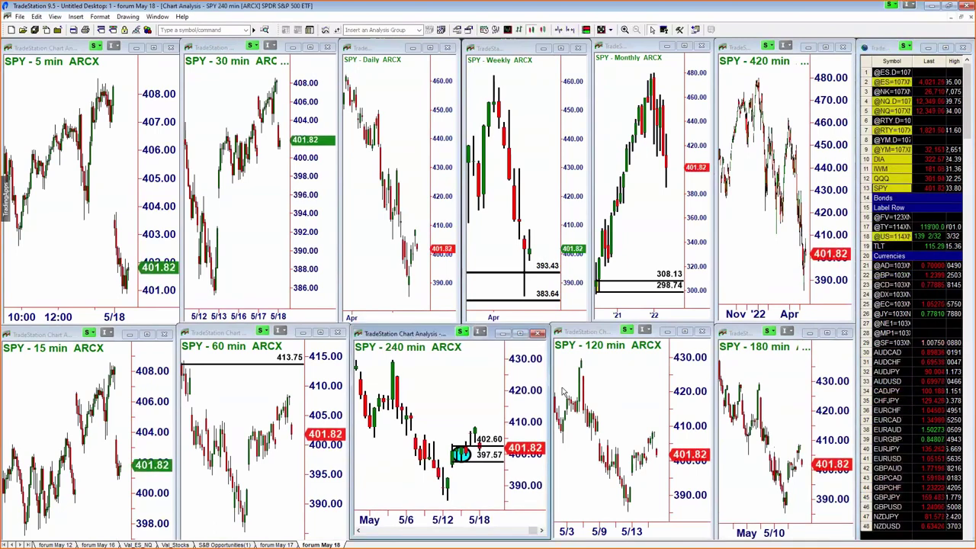
{"action": "key", "text": "ctrl+F10"}
{"action": "key", "text": "Up"}
{"action": "key", "text": "Up"}
{"action": "key", "text": "Up"}
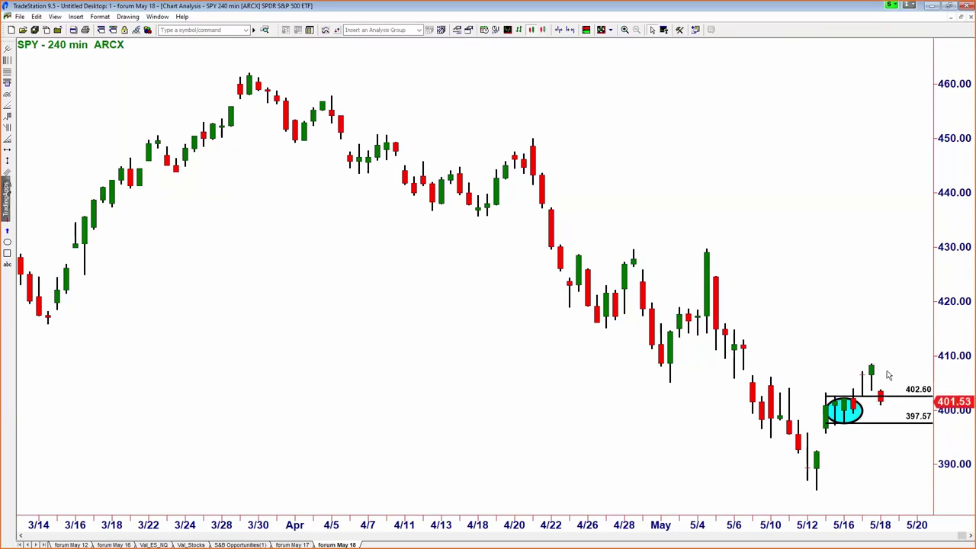
{"action": "left_click_drag", "start_coordinate": [892, 365], "coordinate": [894, 370]}
{"action": "left_click", "coordinate": [960, 18]}
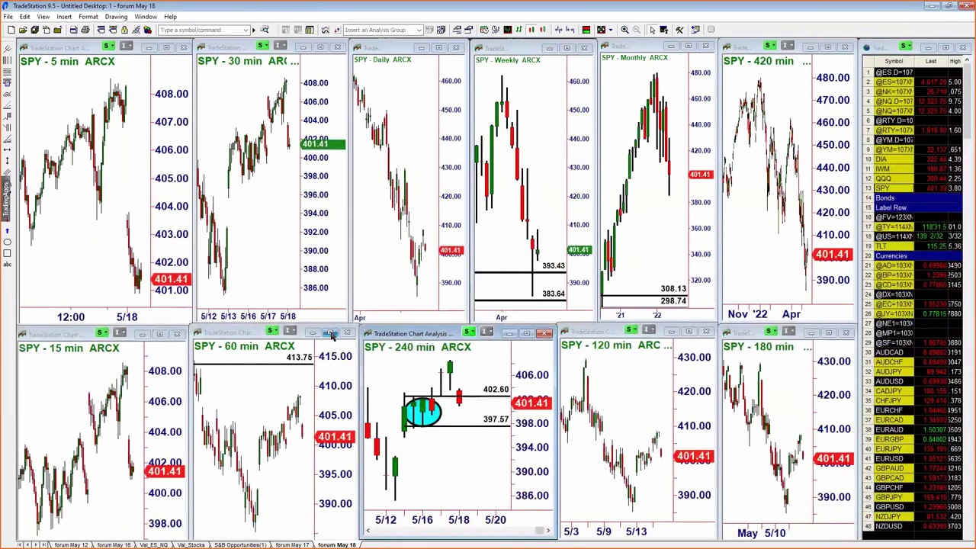
Step: Review the marked supply zones on SPY's full-size 60-minute chart and return to the chart grid
{"action": "left_click", "coordinate": [333, 336]}
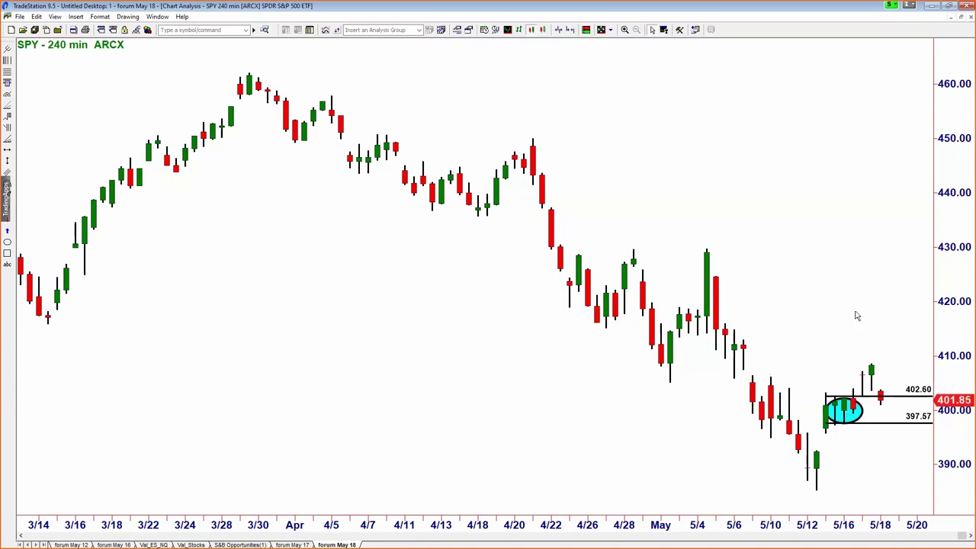
{"action": "left_click", "coordinate": [960, 16]}
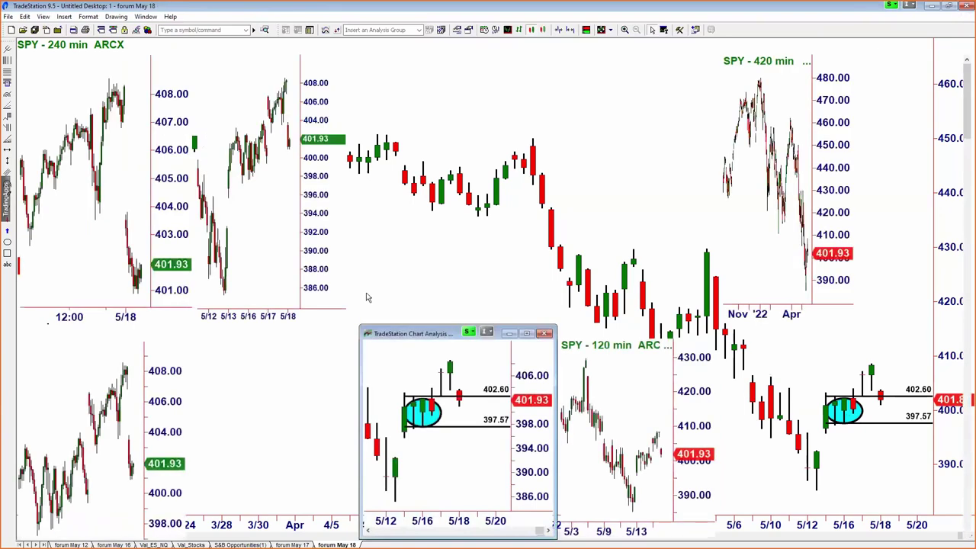
{"action": "left_click", "coordinate": [329, 335]}
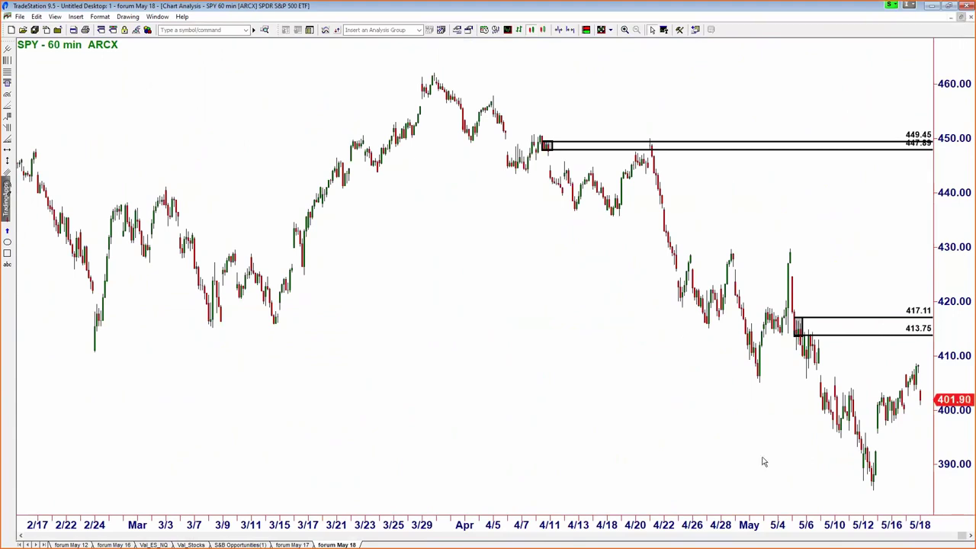
{"action": "left_click", "coordinate": [962, 16]}
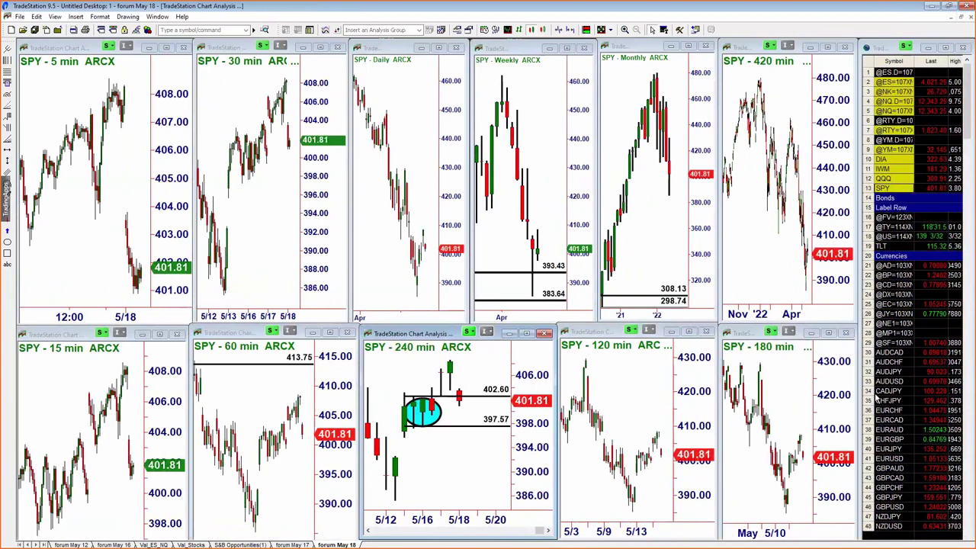
Step: Recheck SPY's circled 240-minute zone and examine the supply zones on its full-size 30-minute chart
{"action": "left_click", "coordinate": [457, 397]}
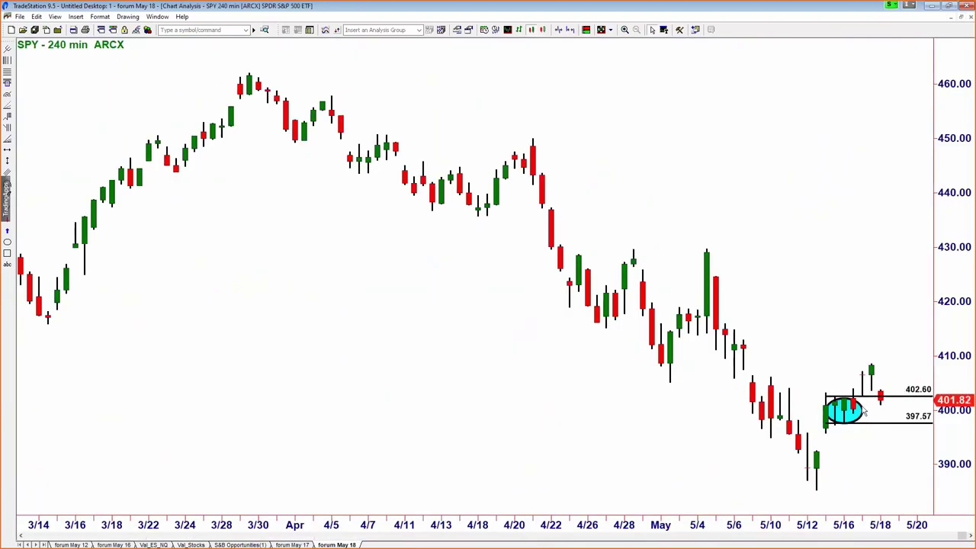
{"action": "left_click", "coordinate": [963, 18]}
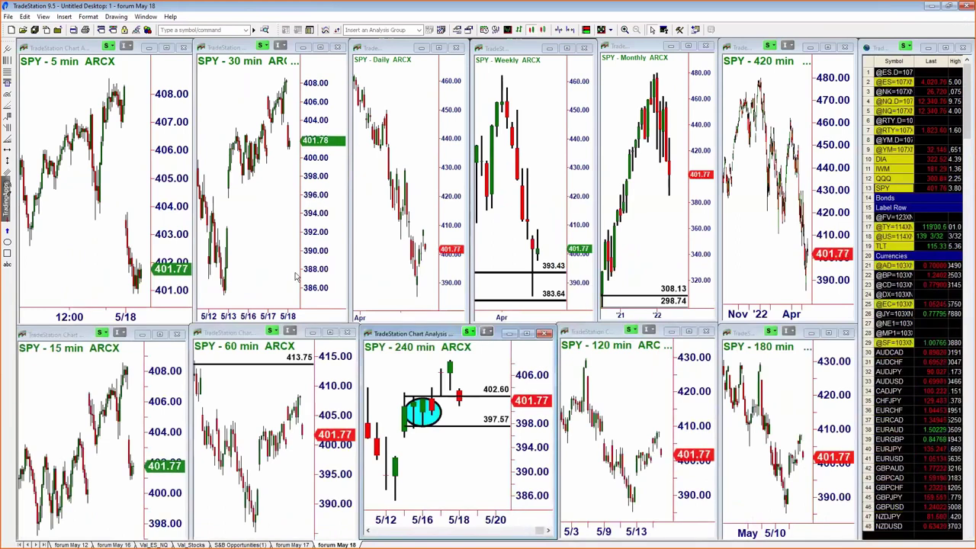
{"action": "left_click", "coordinate": [319, 47]}
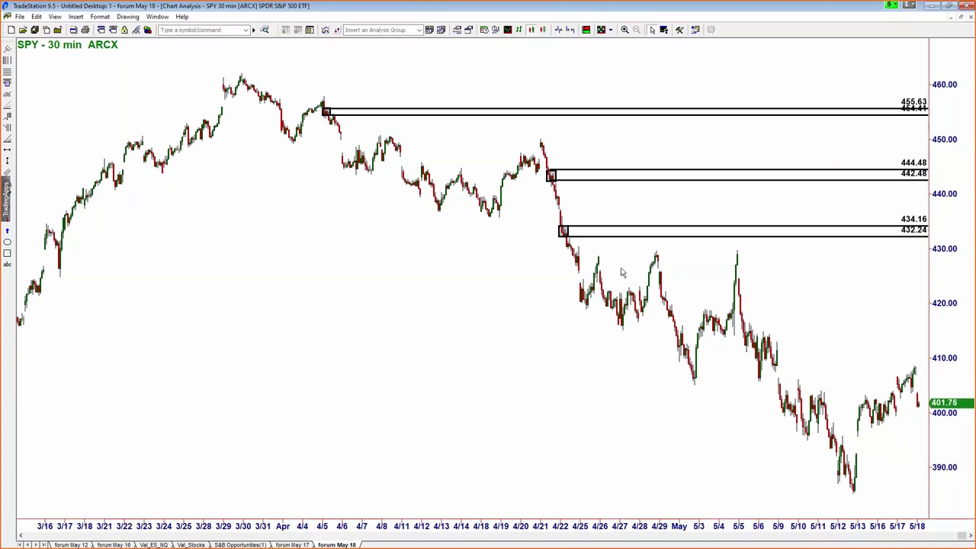
{"action": "left_click", "coordinate": [962, 20]}
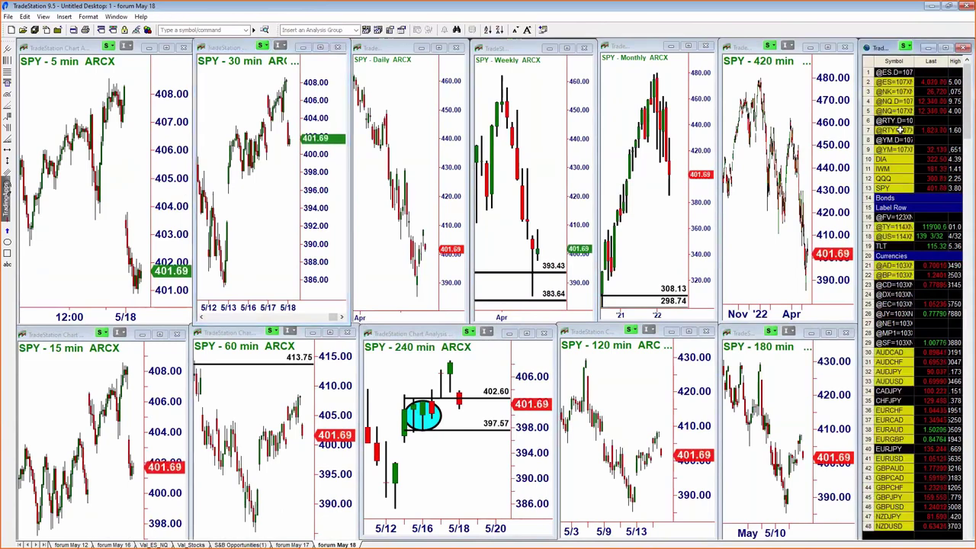
{"action": "left_click", "coordinate": [901, 130]}
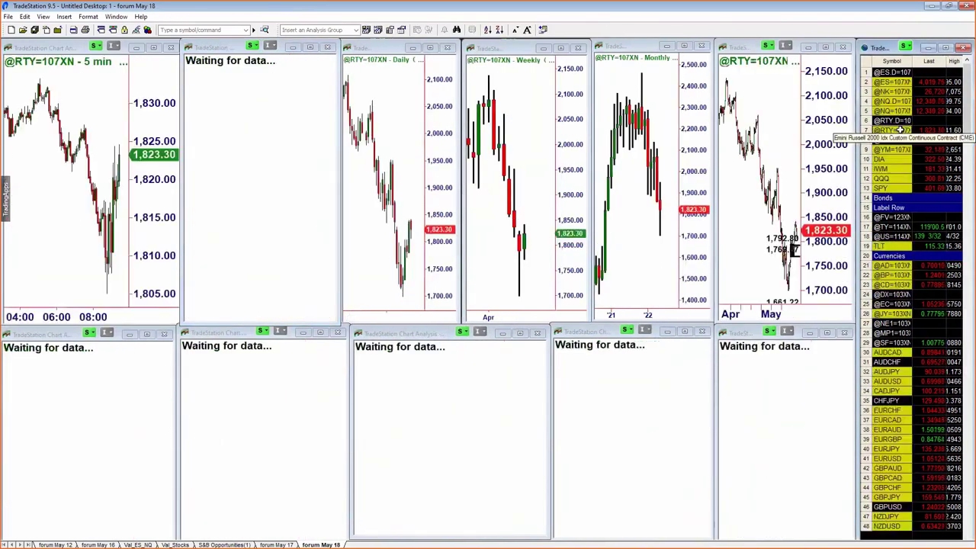
{"action": "left_click", "coordinate": [789, 126]}
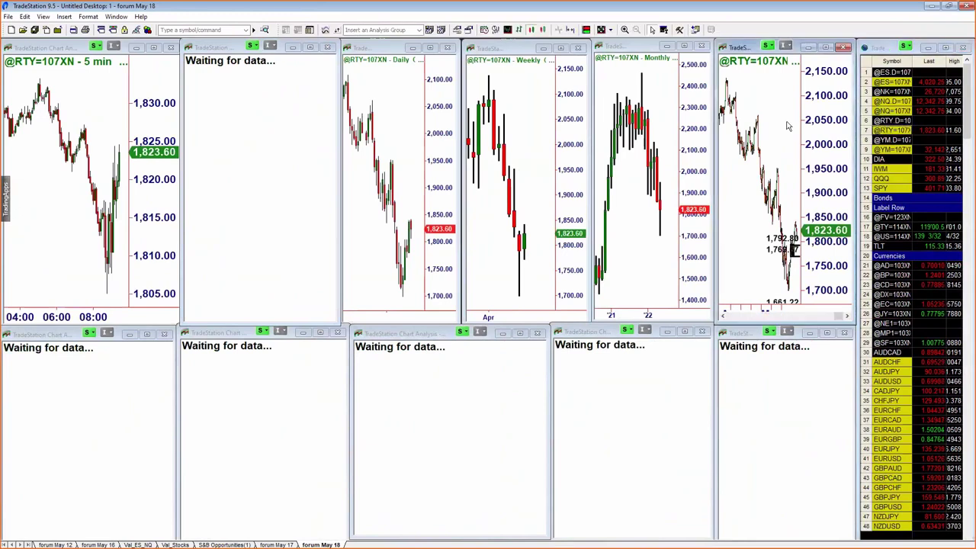
{"action": "left_click", "coordinate": [826, 47]}
{"action": "scroll", "coordinate": [883, 267], "scroll_direction": "up", "scroll_amount": 5}
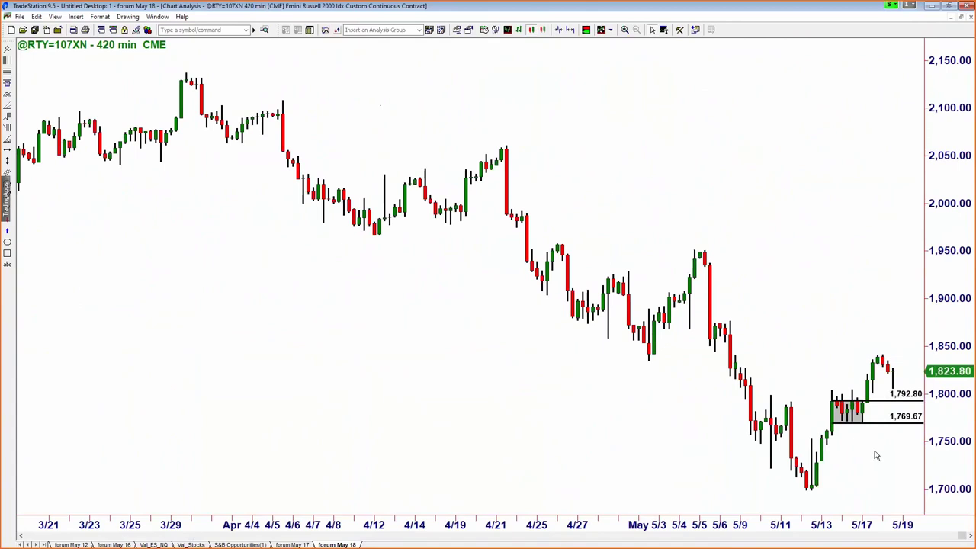
{"action": "scroll", "coordinate": [879, 461], "scroll_direction": "down", "scroll_amount": 2}
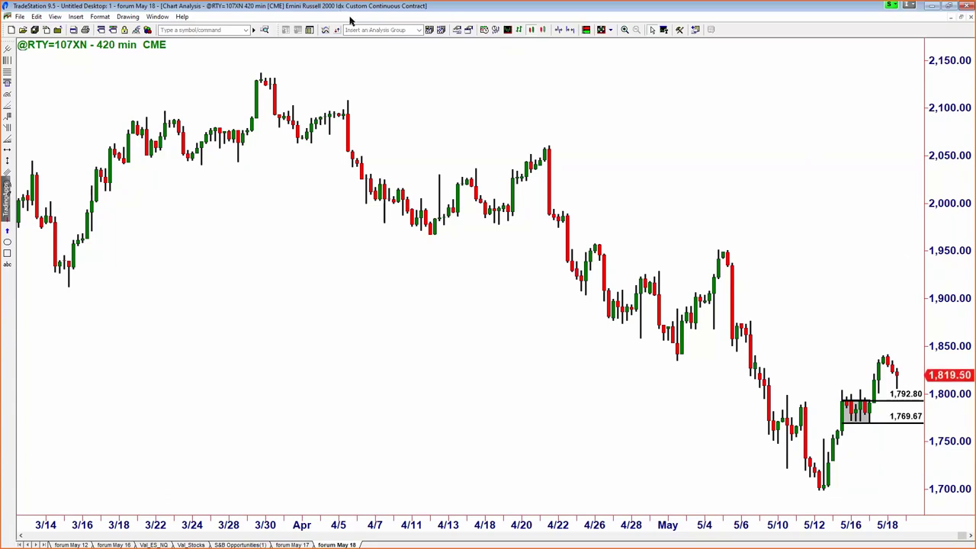
{"action": "left_click", "coordinate": [508, 31]}
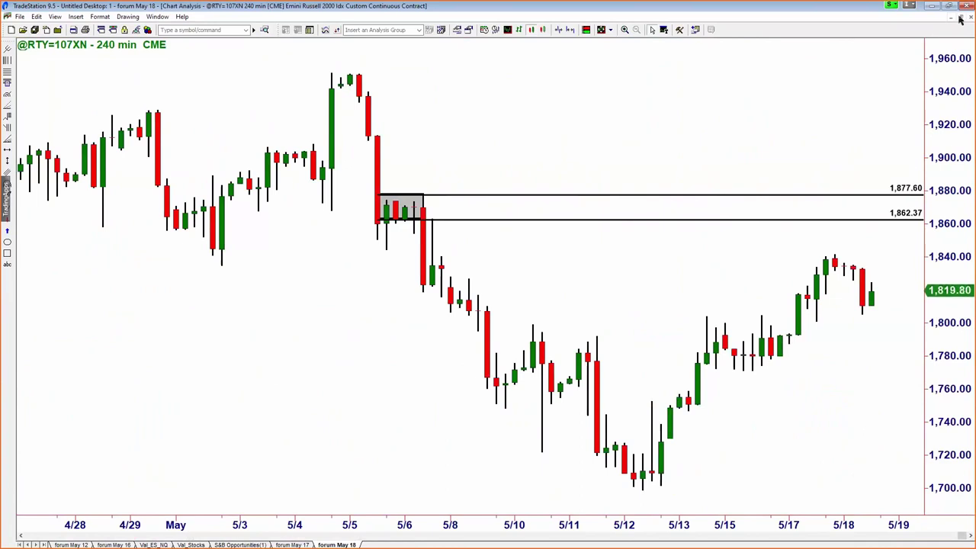
{"action": "key", "text": "ctrl+F5"}
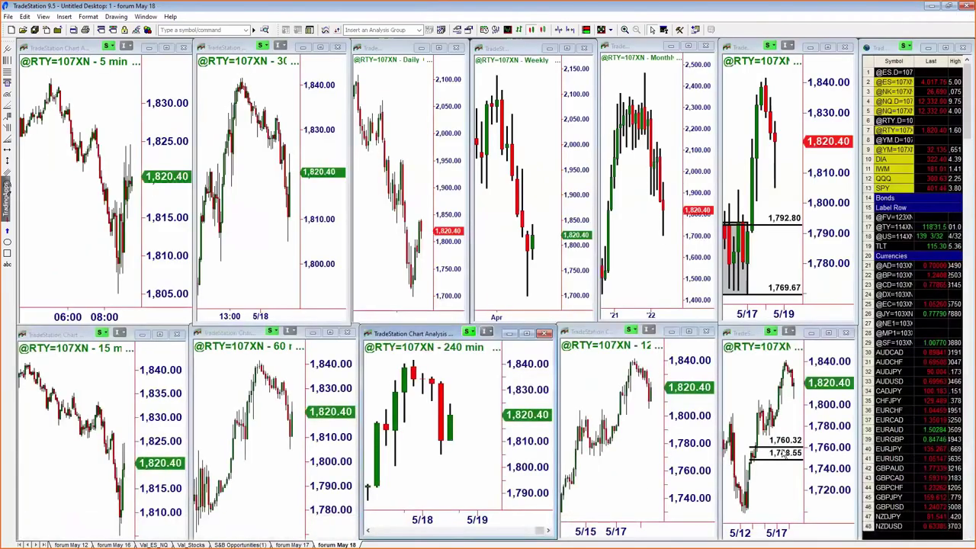
{"action": "left_click", "coordinate": [828, 47]}
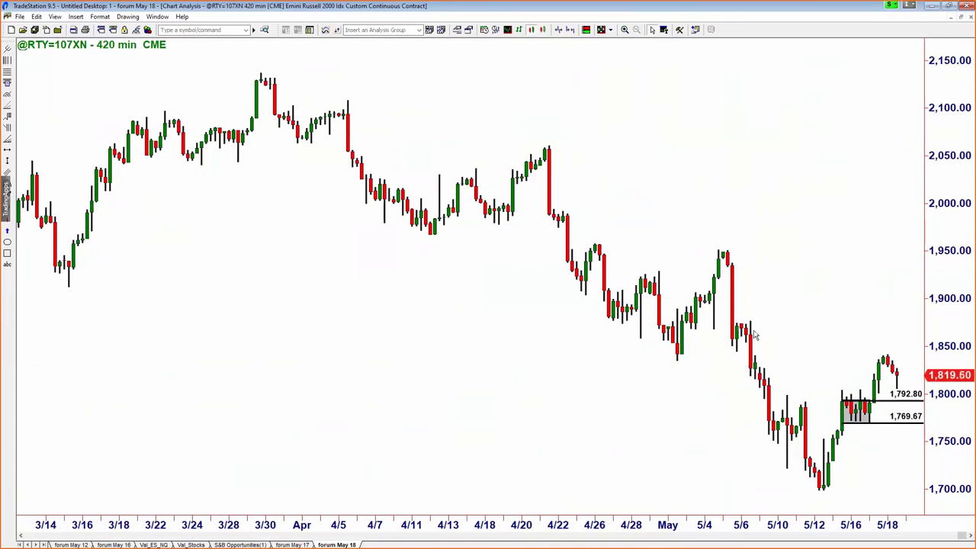
{"action": "mouse_move", "coordinate": [765, 339]}
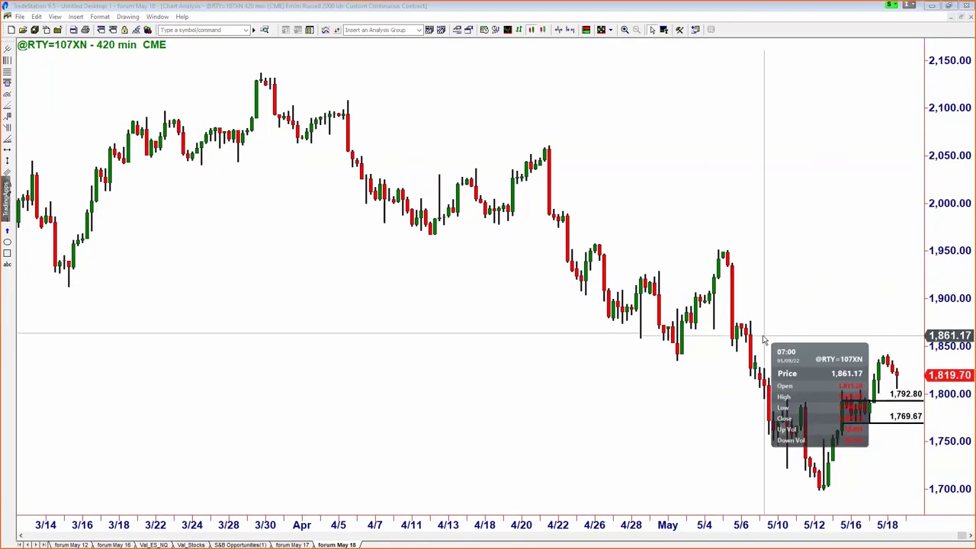
{"action": "left_click", "coordinate": [680, 29]}
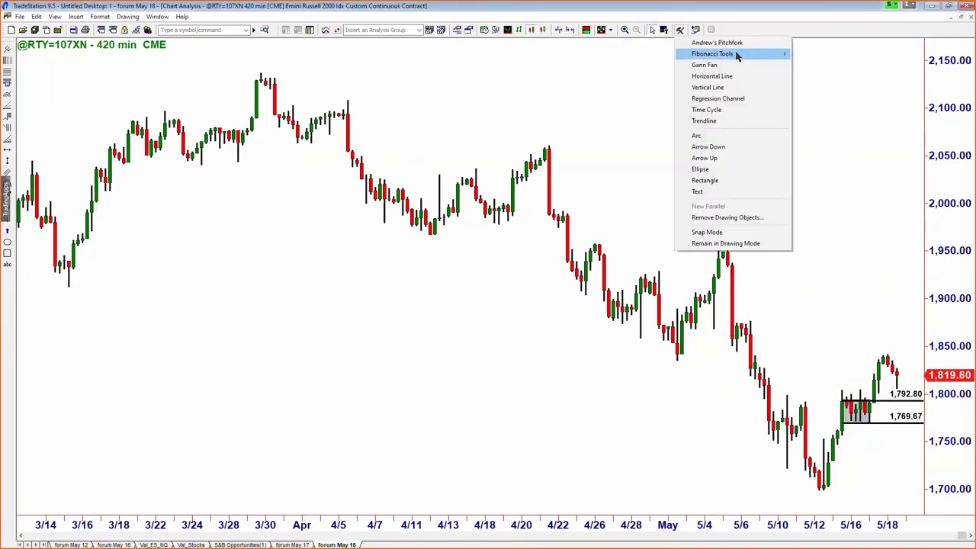
{"action": "mouse_move", "coordinate": [737, 54]}
{"action": "left_click", "coordinate": [831, 87]}
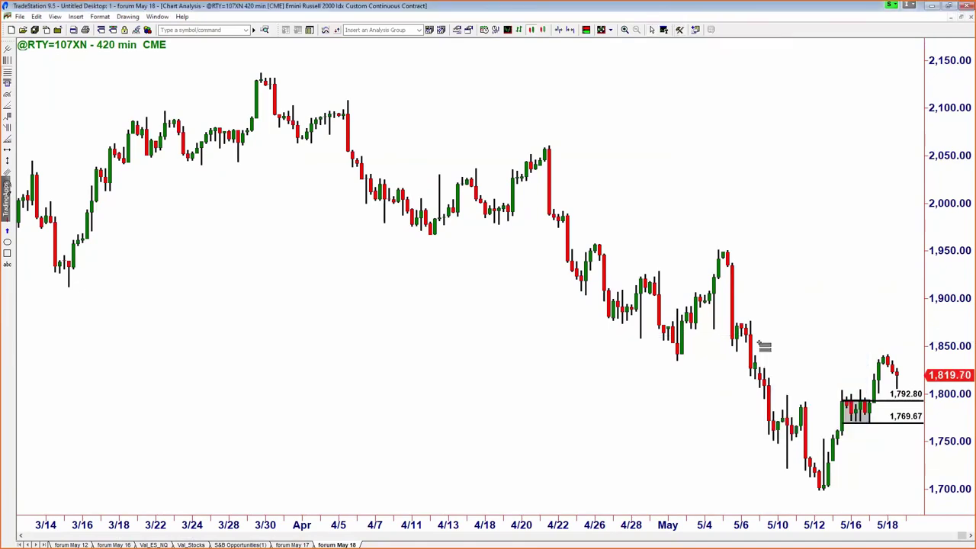
{"action": "left_click_drag", "start_coordinate": [737, 336], "coordinate": [740, 323]}
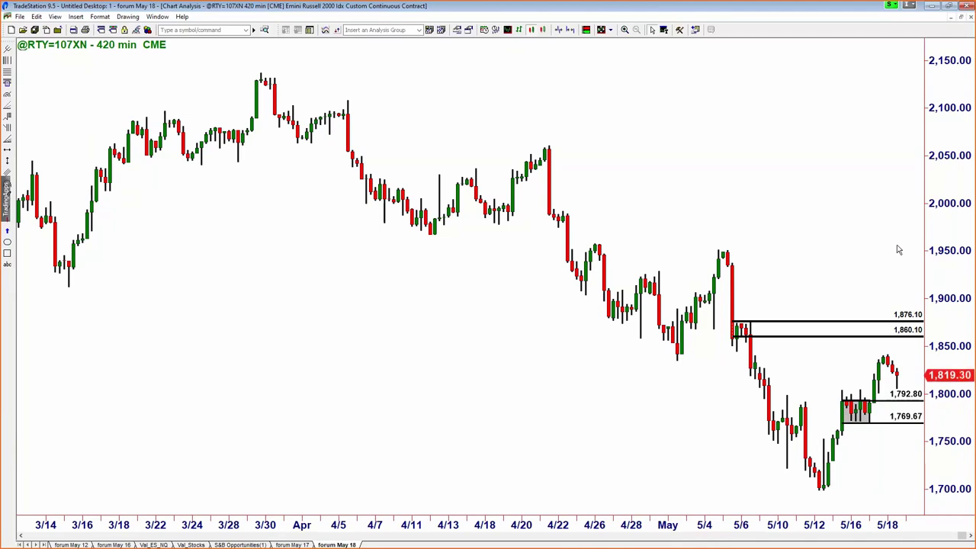
{"action": "left_click", "coordinate": [960, 18]}
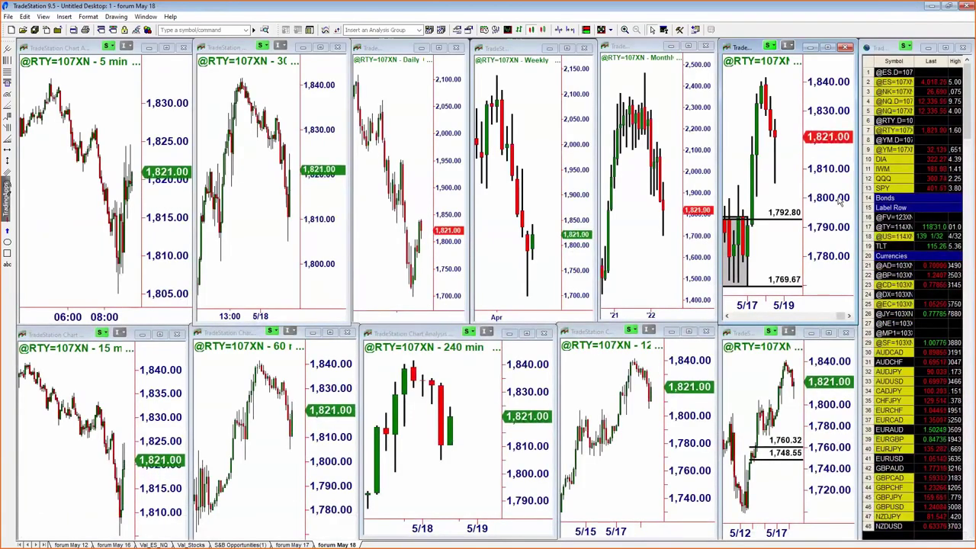
{"action": "left_click", "coordinate": [905, 150]}
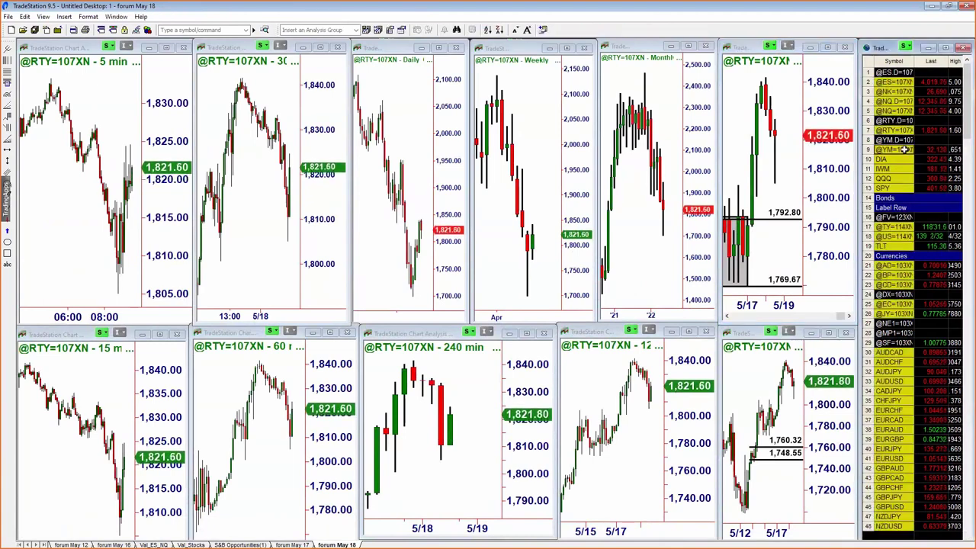
{"action": "left_click", "coordinate": [905, 150]}
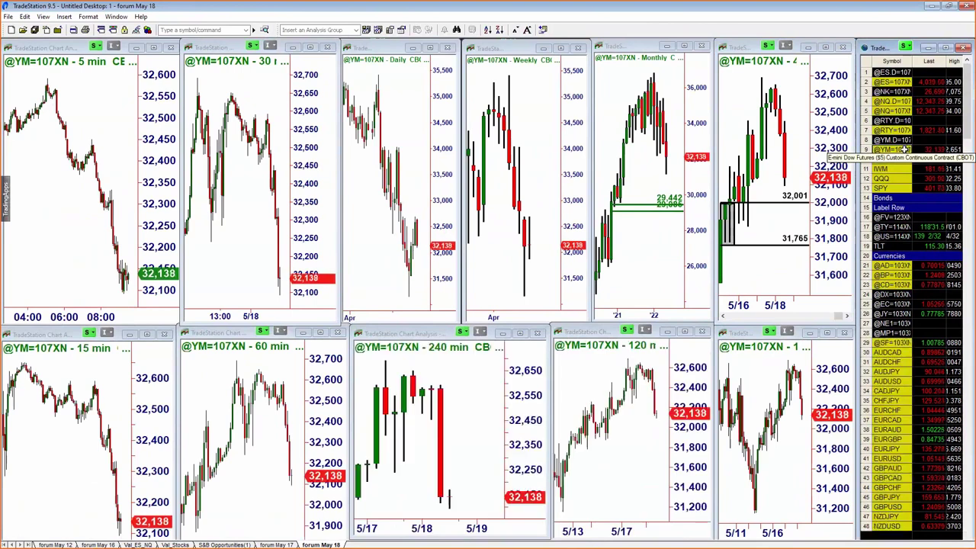
{"action": "left_click", "coordinate": [478, 369]}
{"action": "scroll", "coordinate": [482, 450], "scroll_direction": "down", "scroll_amount": 5}
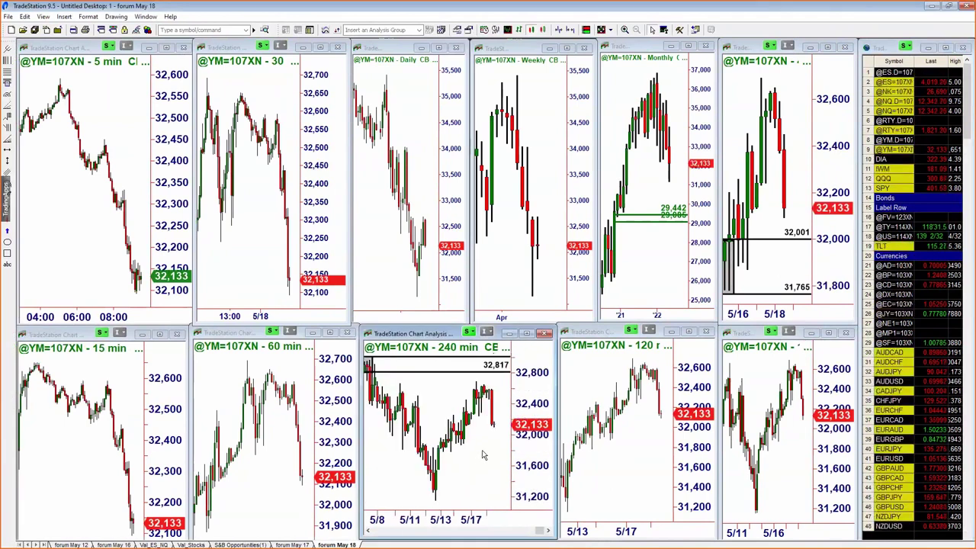
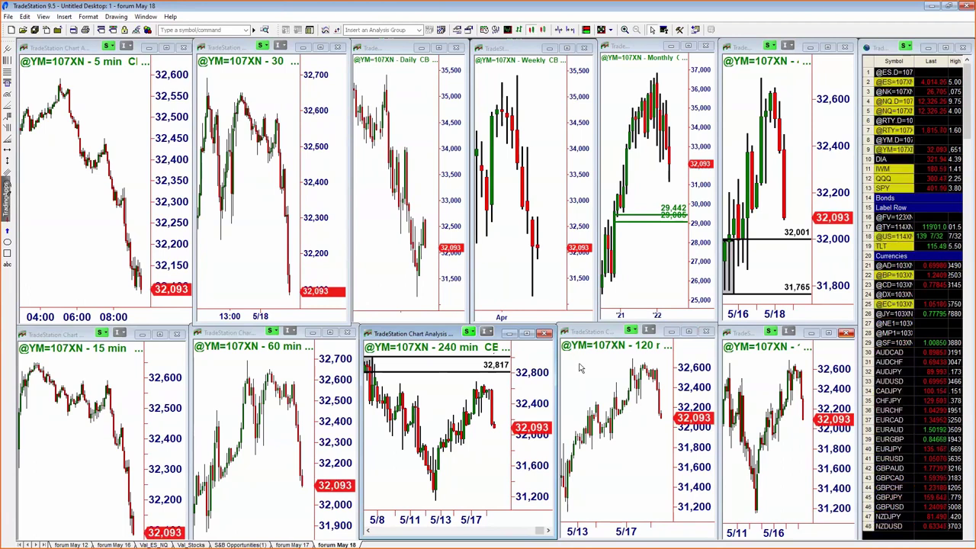
{"action": "left_click", "coordinate": [828, 48]}
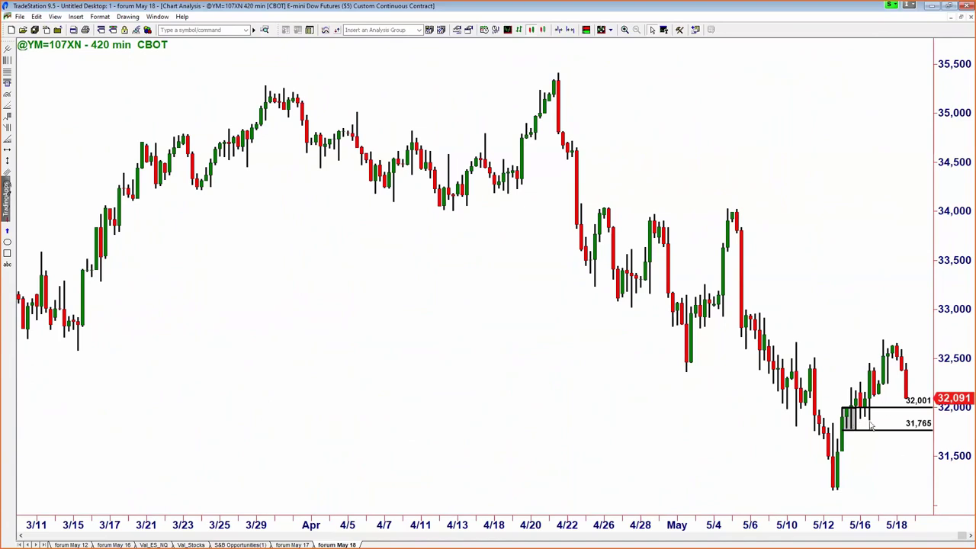
{"action": "mouse_move", "coordinate": [886, 424]}
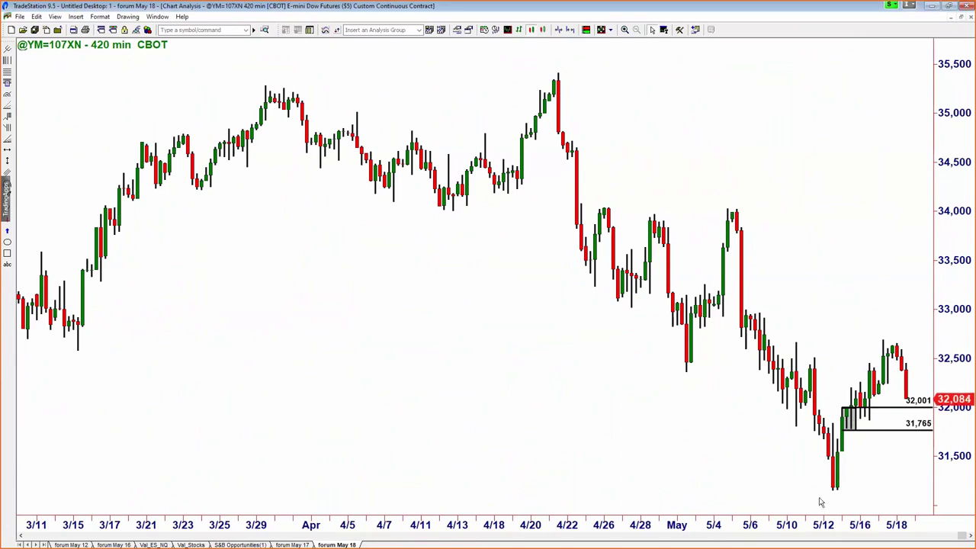
{"action": "left_click", "coordinate": [962, 19]}
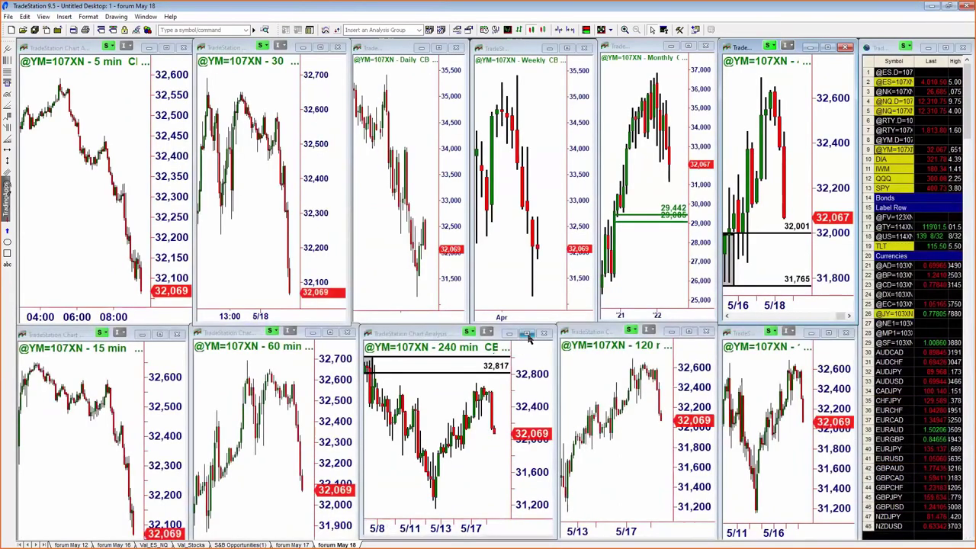
{"action": "double_click", "coordinate": [519, 341]}
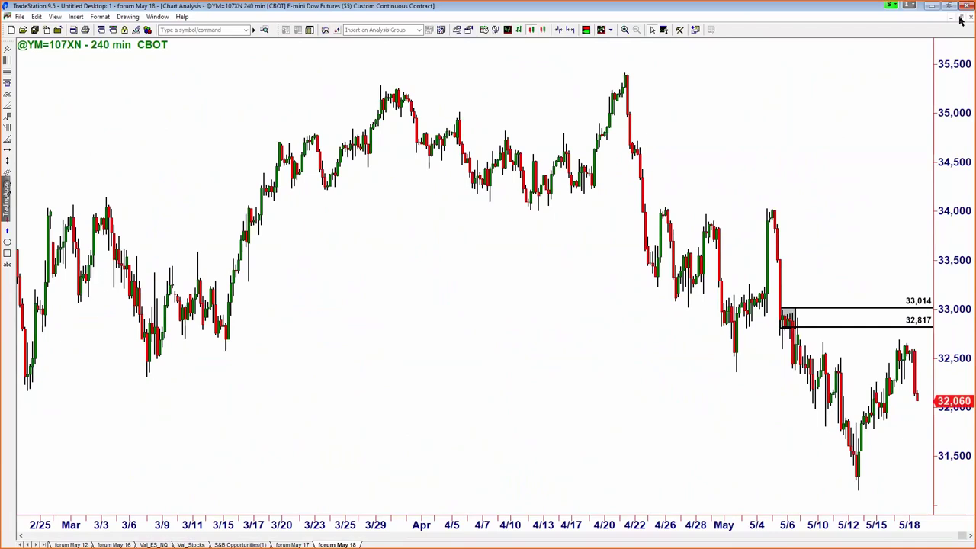
{"action": "left_click", "coordinate": [961, 21]}
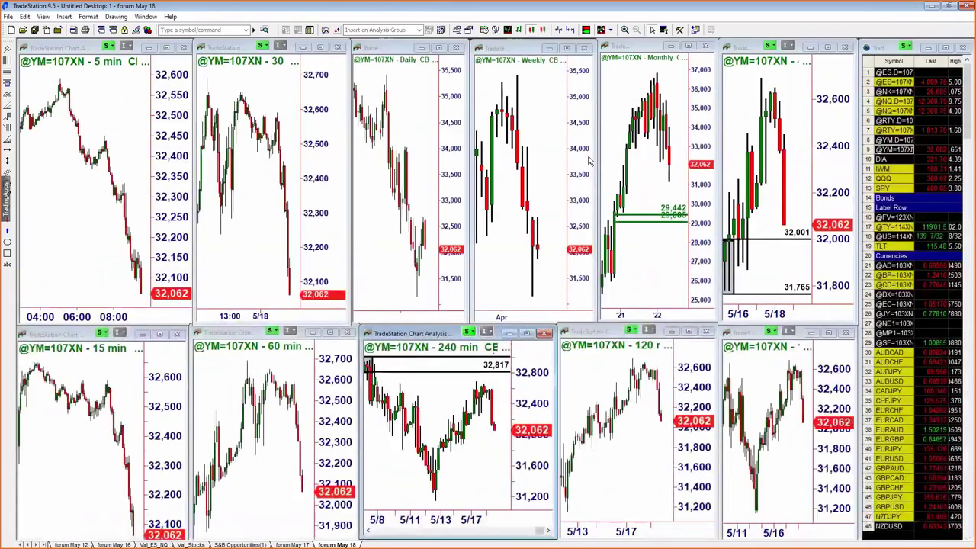
{"action": "left_click", "coordinate": [558, 100]}
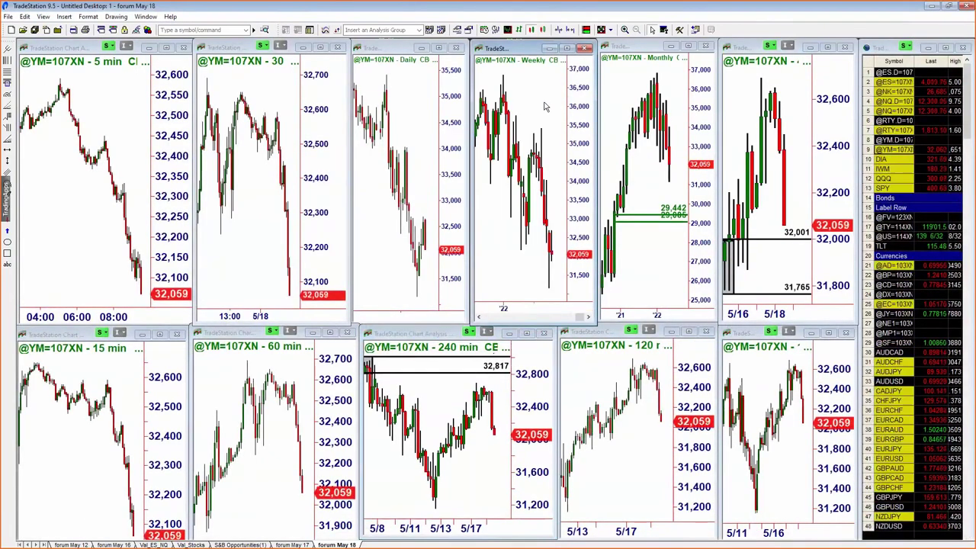
{"action": "left_click", "coordinate": [754, 101]}
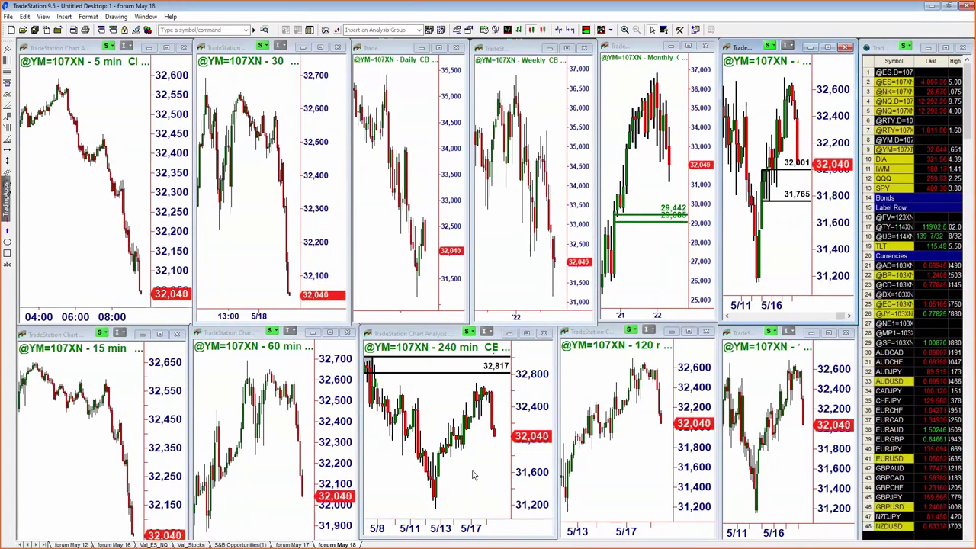
{"action": "left_click", "coordinate": [900, 237]}
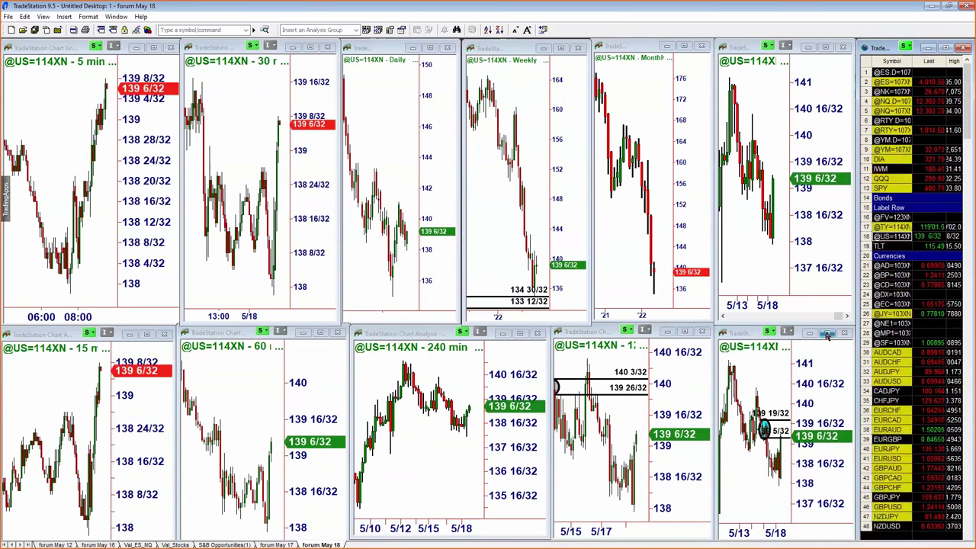
{"action": "left_click", "coordinate": [557, 42]}
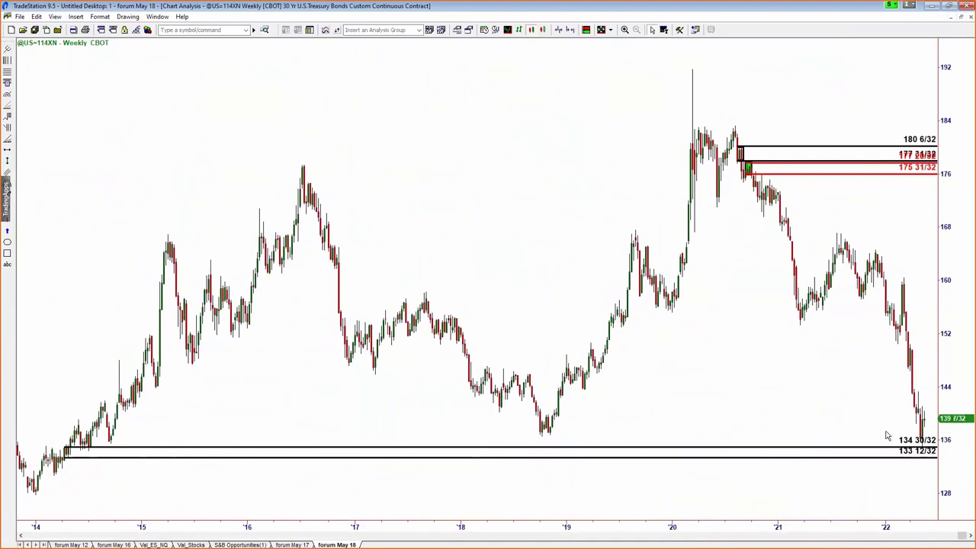
{"action": "scroll", "coordinate": [887, 436], "scroll_direction": "up", "scroll_amount": 5}
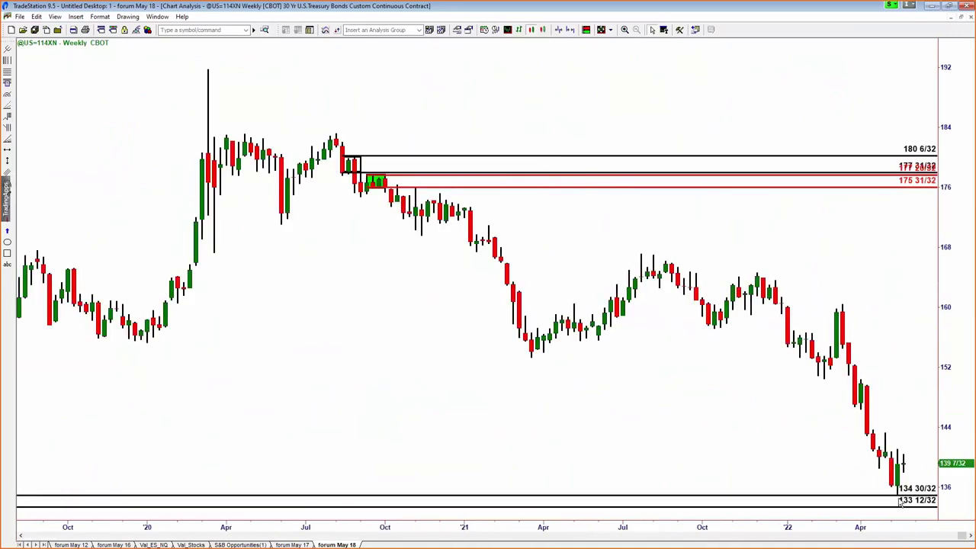
{"action": "scroll", "coordinate": [890, 511], "scroll_direction": "down", "scroll_amount": 1}
{"action": "scroll", "coordinate": [889, 510], "scroll_direction": "down", "scroll_amount": 6}
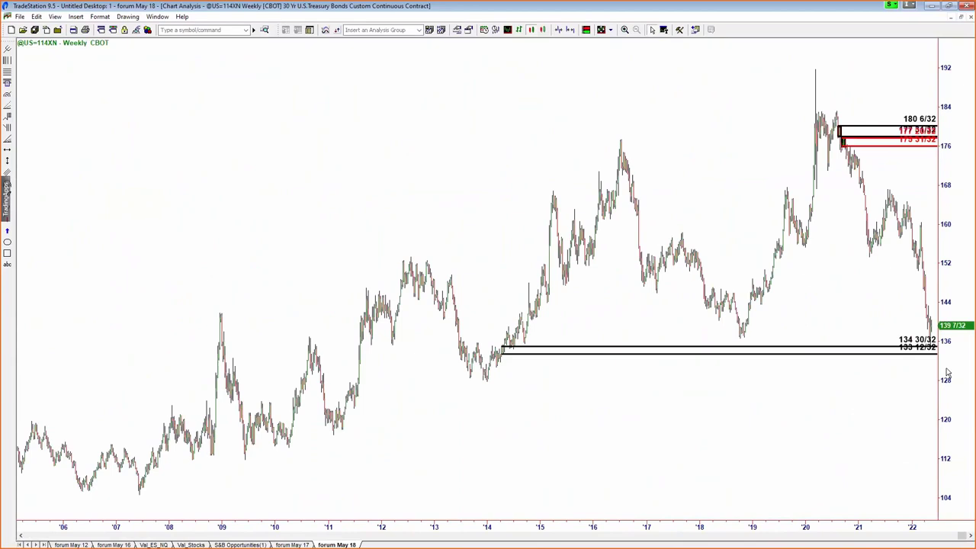
{"action": "scroll", "coordinate": [947, 372], "scroll_direction": "up", "scroll_amount": 2}
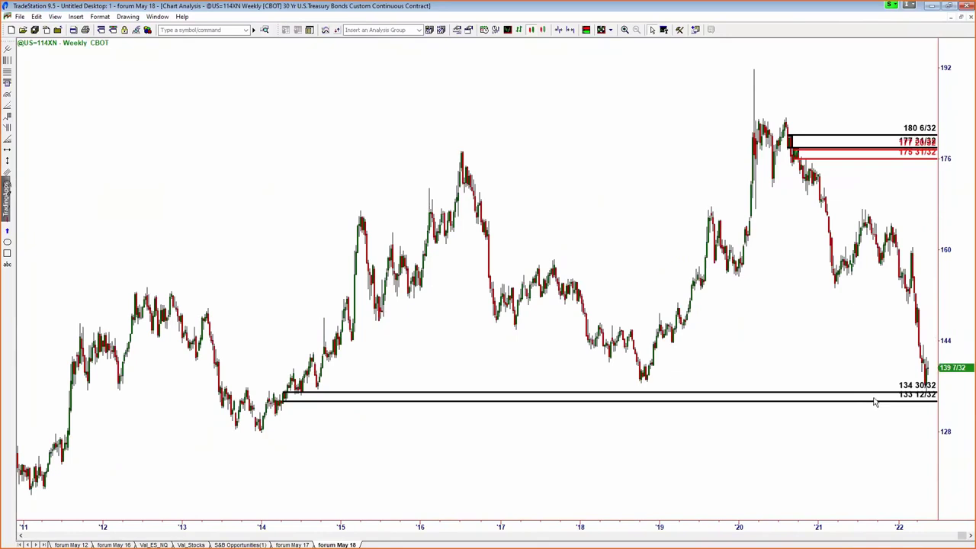
{"action": "scroll", "coordinate": [876, 402], "scroll_direction": "down", "scroll_amount": 4}
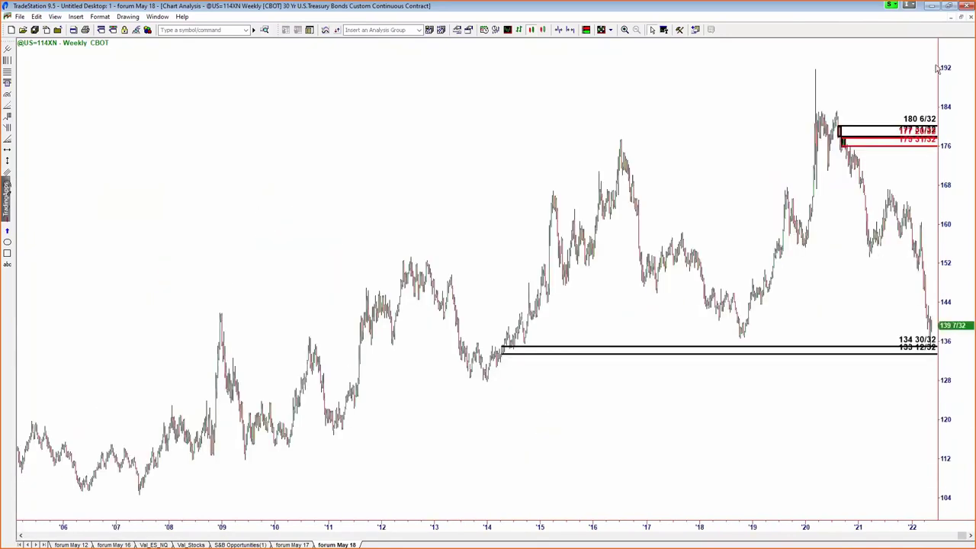
{"action": "scroll", "coordinate": [937, 69], "scroll_direction": "up", "scroll_amount": 4}
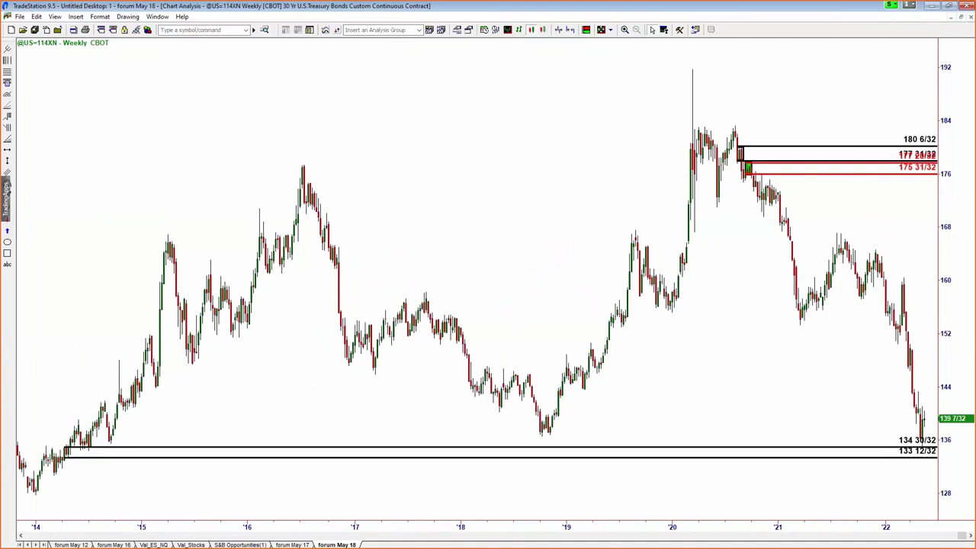
{"action": "left_click", "coordinate": [961, 16]}
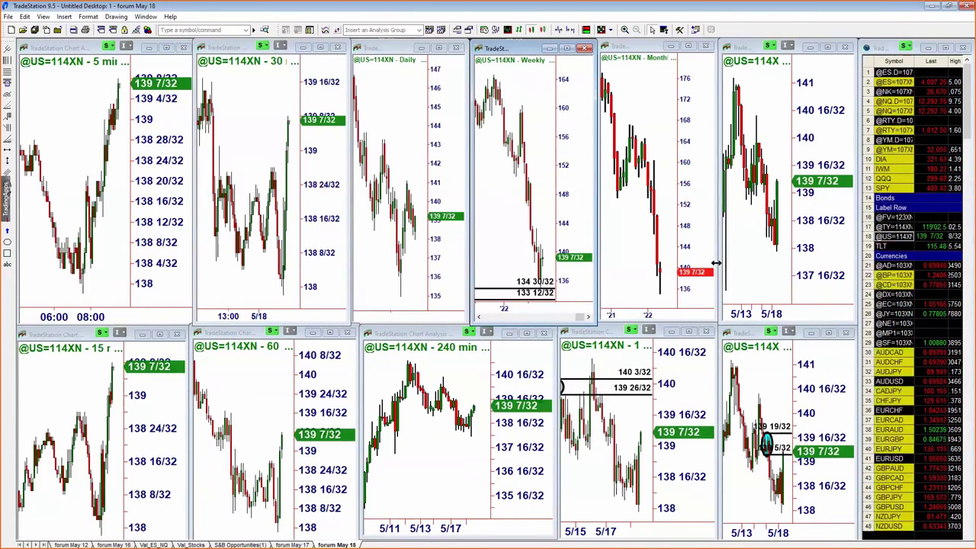
{"action": "left_click", "coordinate": [899, 122]}
{"action": "left_click", "coordinate": [894, 83]}
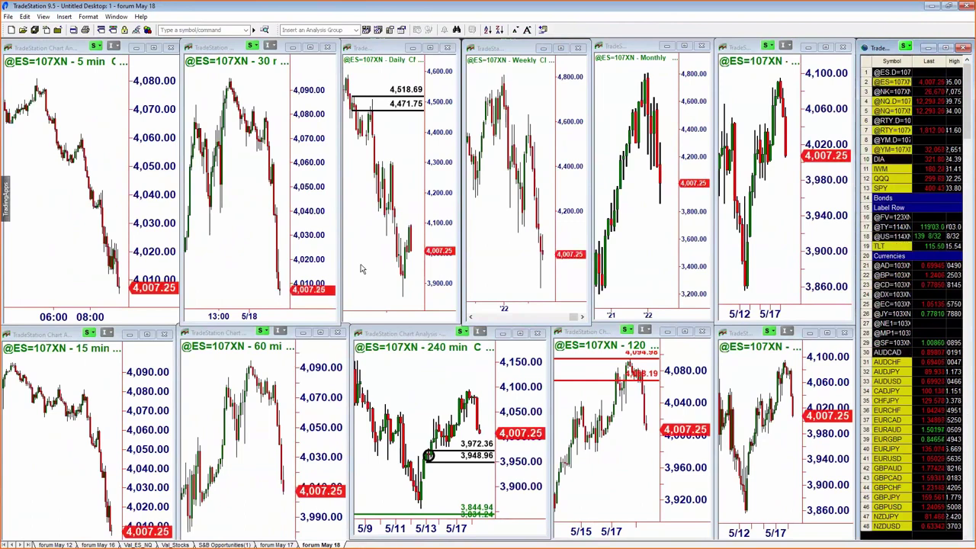
{"action": "left_click", "coordinate": [898, 179]}
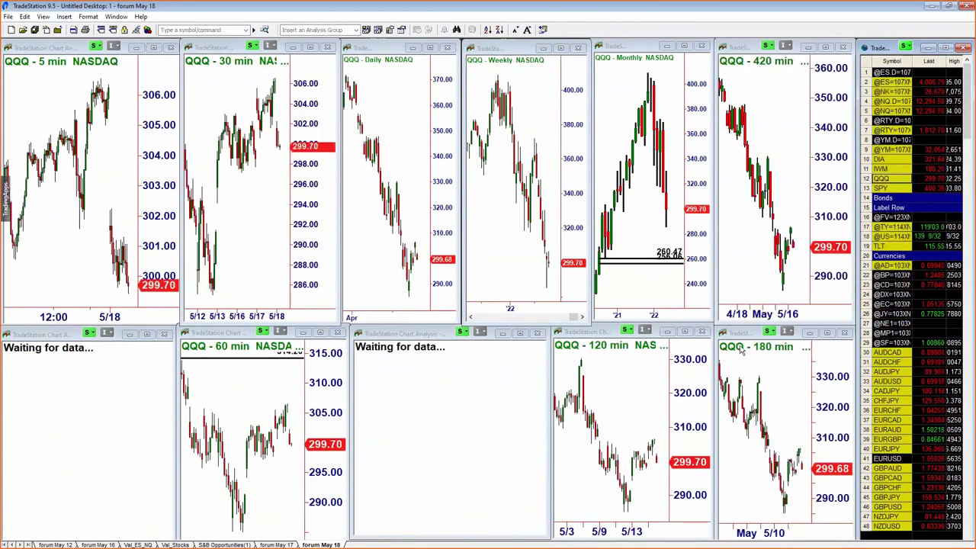
Step: Examine the marked supply zones on QQQ's full-size 60-minute and 120-minute charts and return to the chart grid
{"action": "left_click", "coordinate": [322, 336]}
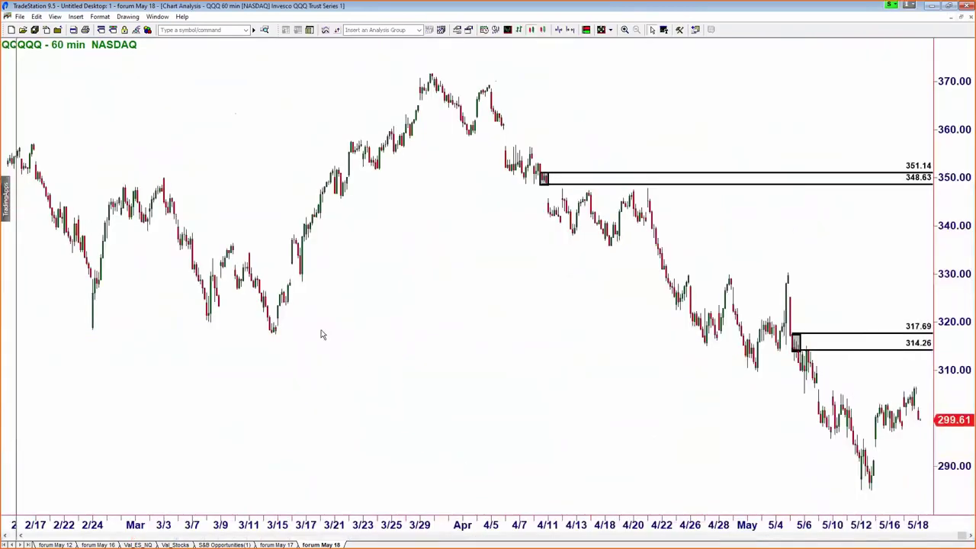
{"action": "left_click", "coordinate": [961, 16]}
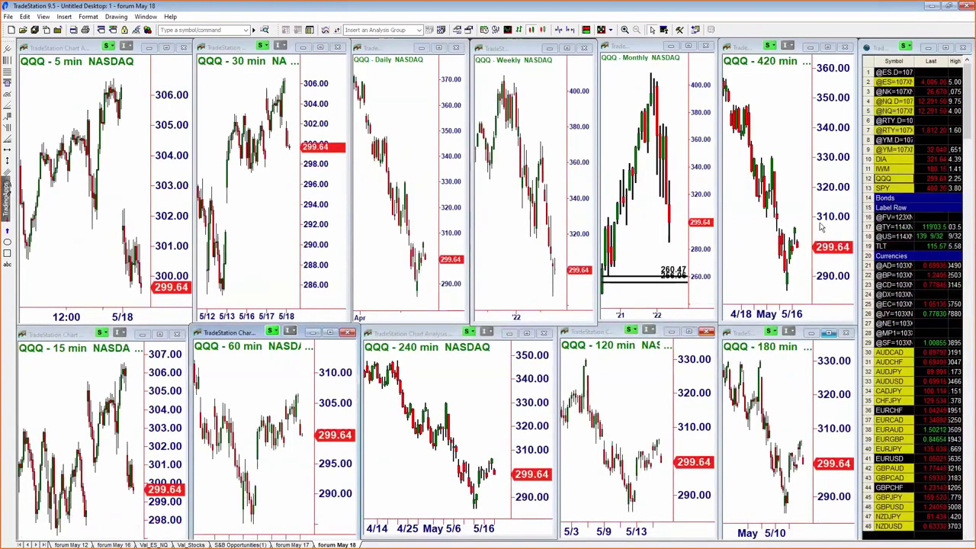
{"action": "left_click", "coordinate": [689, 333]}
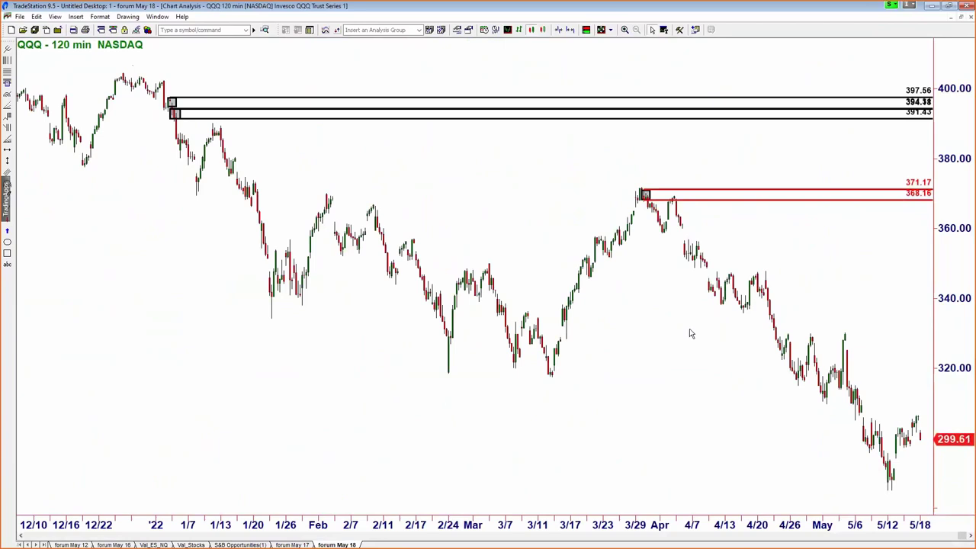
{"action": "scroll", "coordinate": [868, 60], "scroll_direction": "down", "scroll_amount": 2}
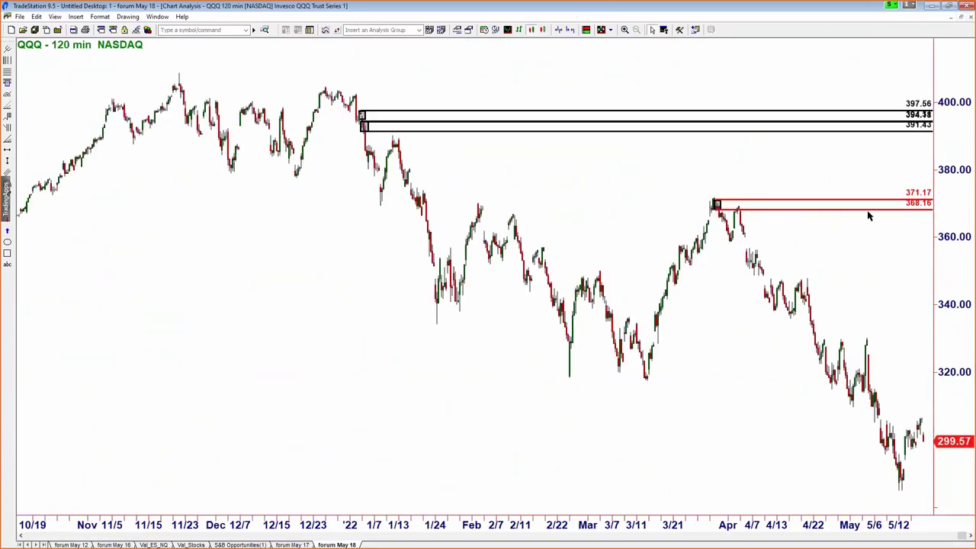
{"action": "left_click", "coordinate": [948, 16]}
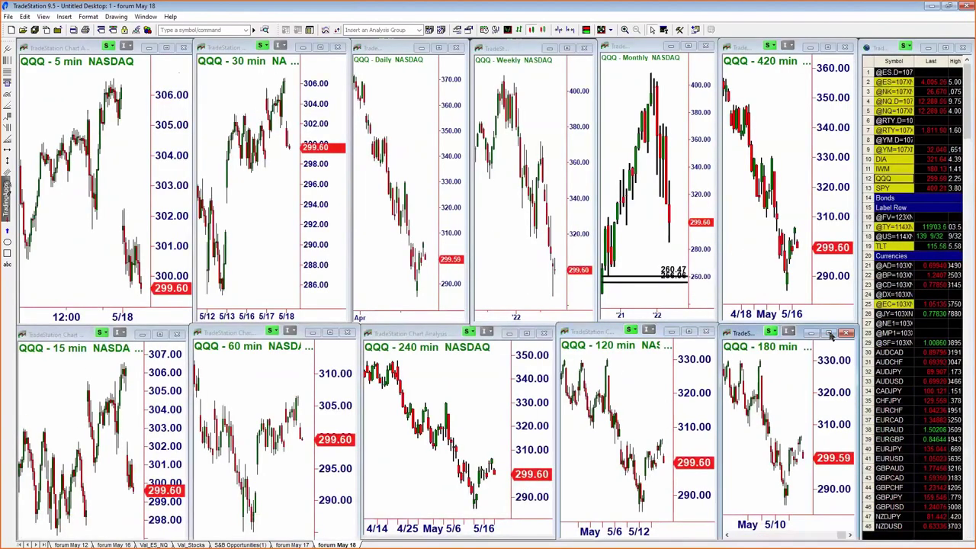
Step: Examine the marked supply zones, 402.14 to 404.67 and 373.17 to 376.53, on QQQ's full-size 180-minute chart and return to the grid
{"action": "left_click", "coordinate": [831, 337]}
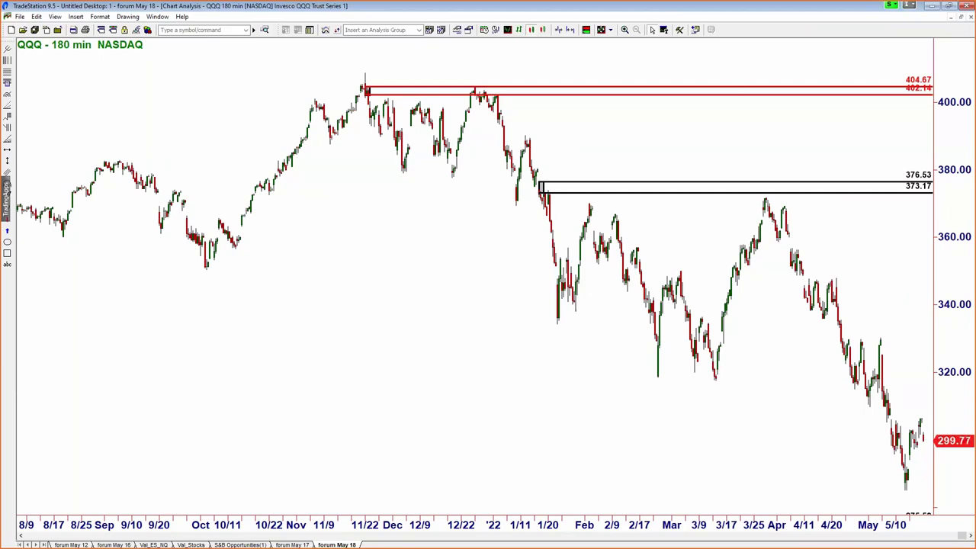
{"action": "left_click", "coordinate": [960, 21]}
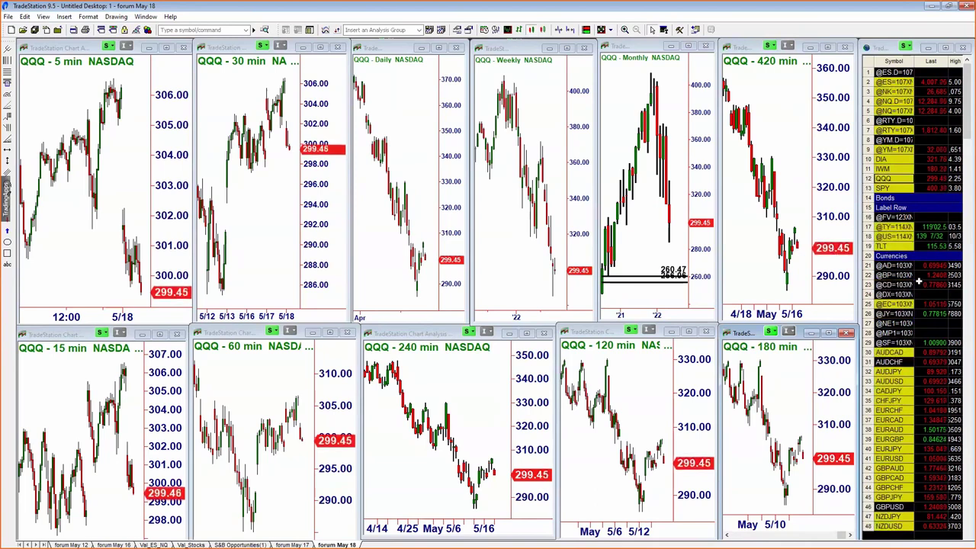
Step: Load GLD from the Metals watchlist into the charts and examine the marked zones with more history on its full-size 60-minute chart
{"action": "scroll", "coordinate": [919, 282], "scroll_direction": "down", "scroll_amount": 2}
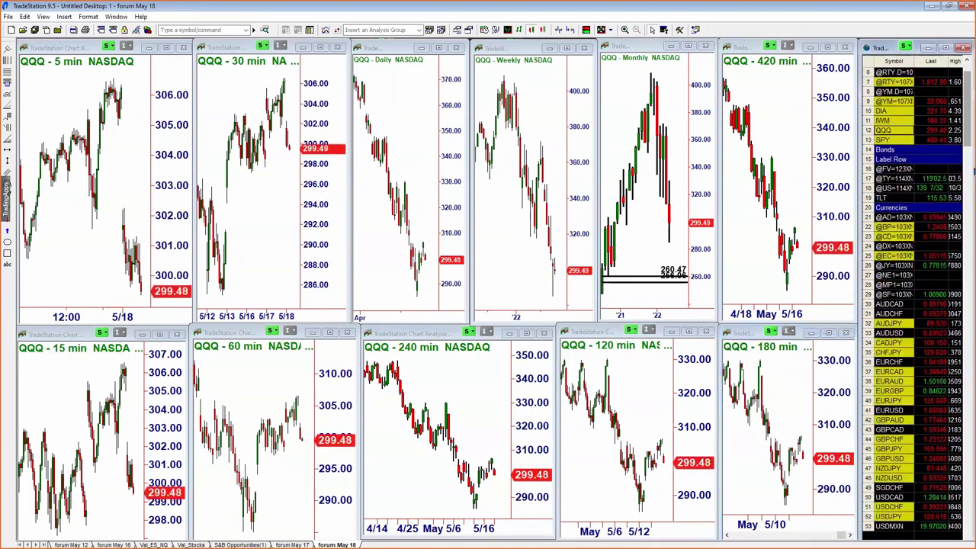
{"action": "left_click_drag", "start_coordinate": [973, 174], "coordinate": [973, 233]}
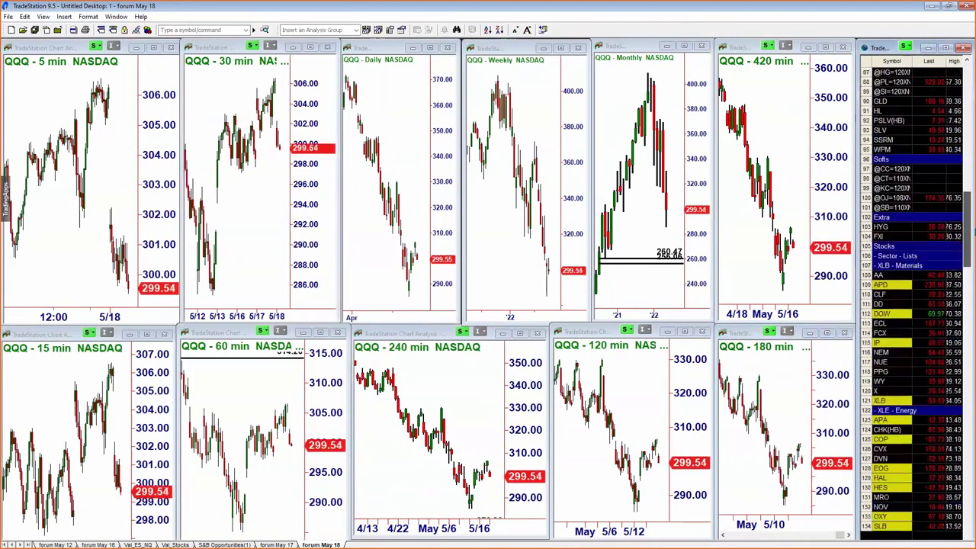
{"action": "scroll", "coordinate": [905, 265], "scroll_direction": "up", "scroll_amount": 5}
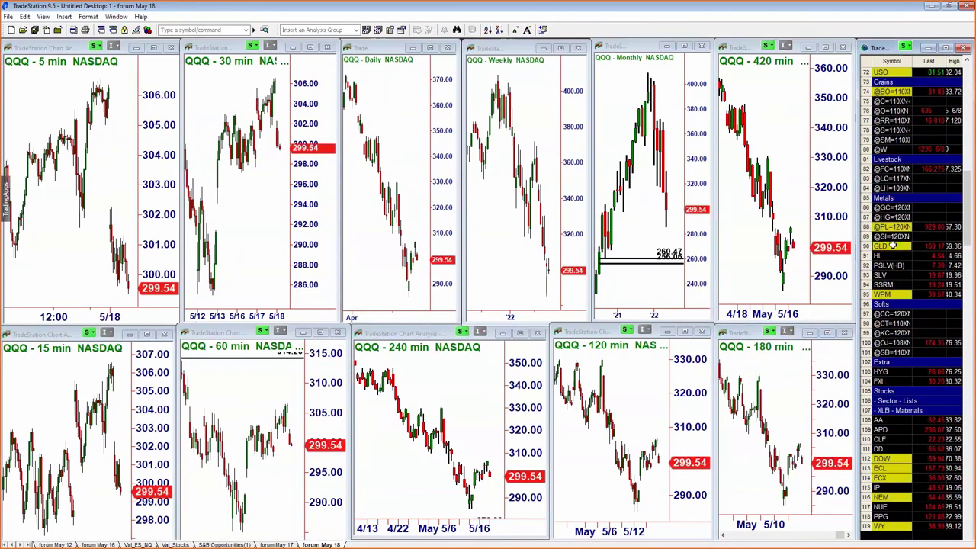
{"action": "left_click", "coordinate": [892, 246]}
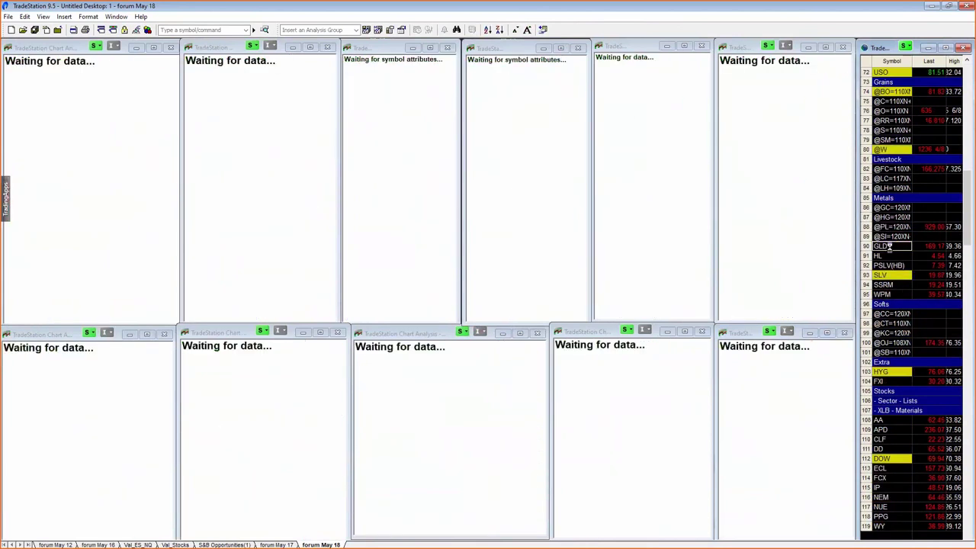
{"action": "left_click", "coordinate": [320, 334]}
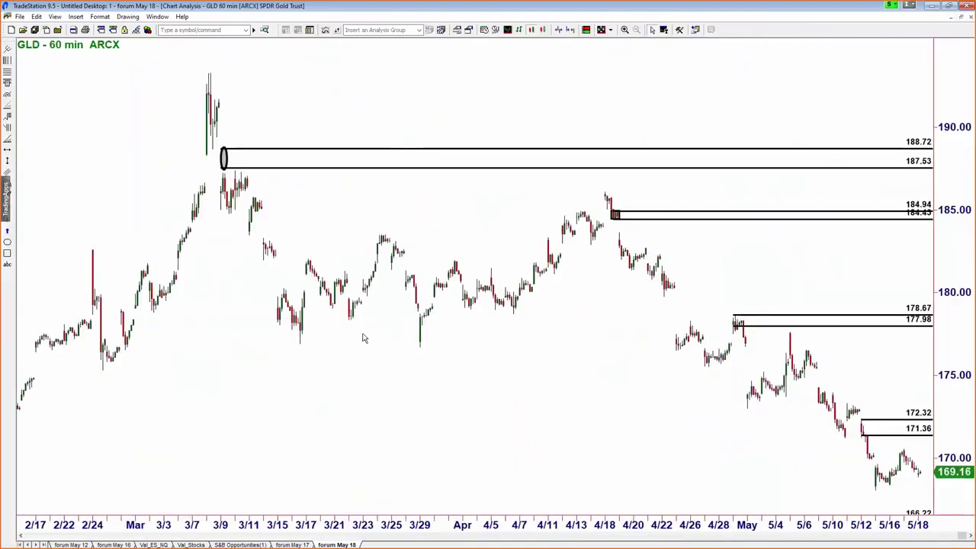
{"action": "scroll", "coordinate": [640, 396], "scroll_direction": "down", "scroll_amount": 1}
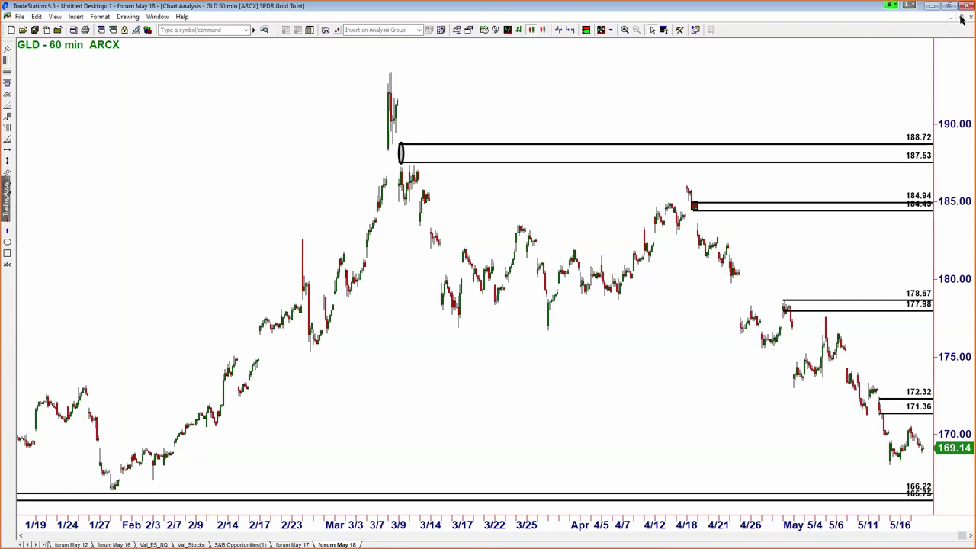
{"action": "left_click", "coordinate": [962, 17]}
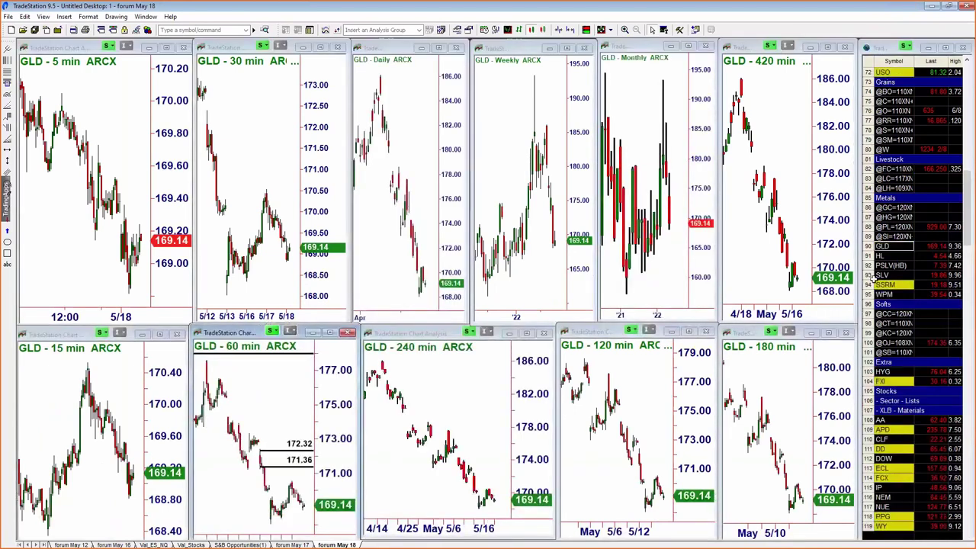
{"action": "left_click", "coordinate": [892, 210]}
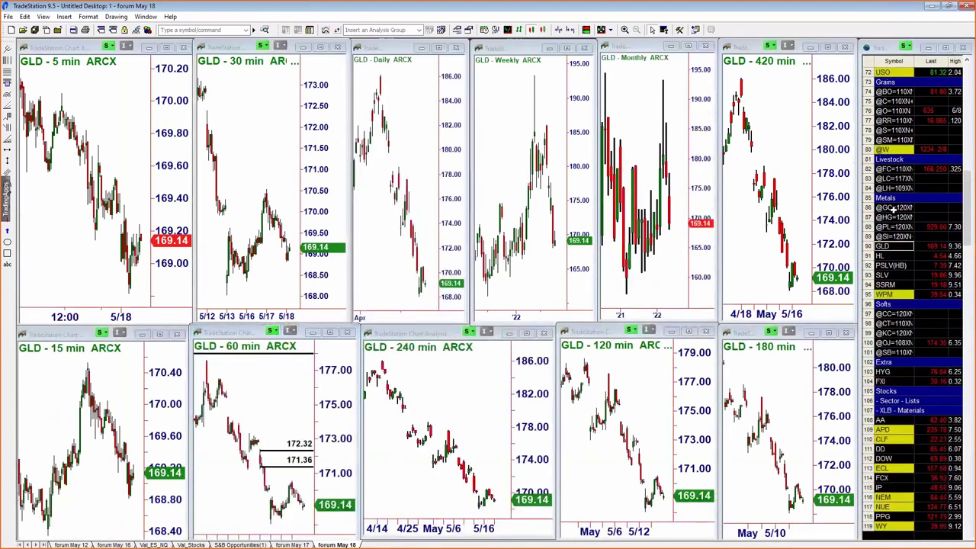
{"action": "left_click", "coordinate": [892, 208]}
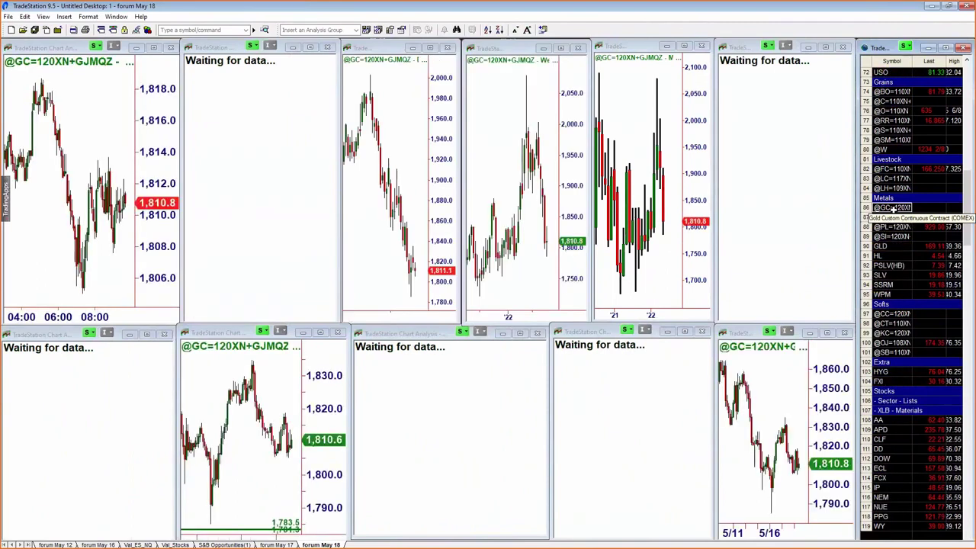
{"action": "left_click", "coordinate": [321, 333]}
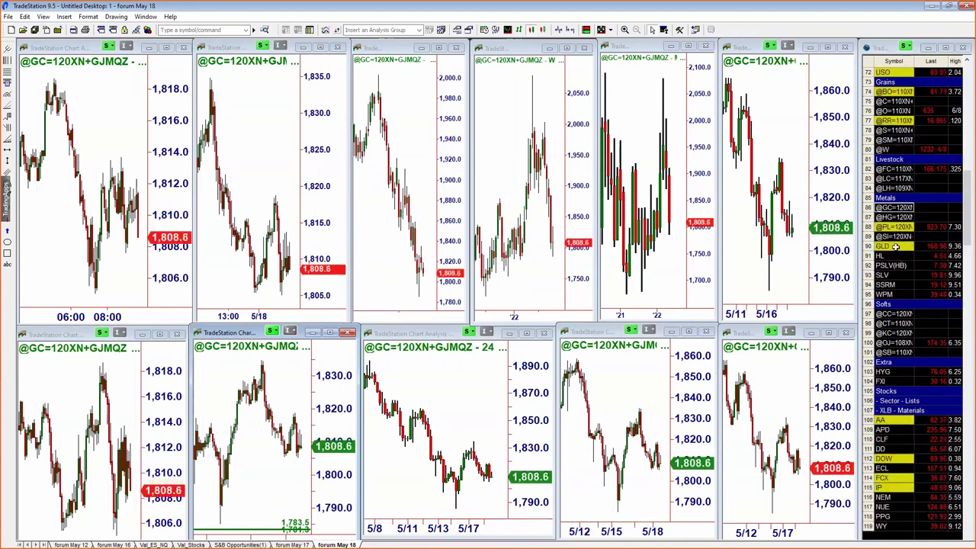
Step: Switch the charts back to GLD and re-examine the supply zones on its full-size 60-minute chart
{"action": "left_click", "coordinate": [897, 247]}
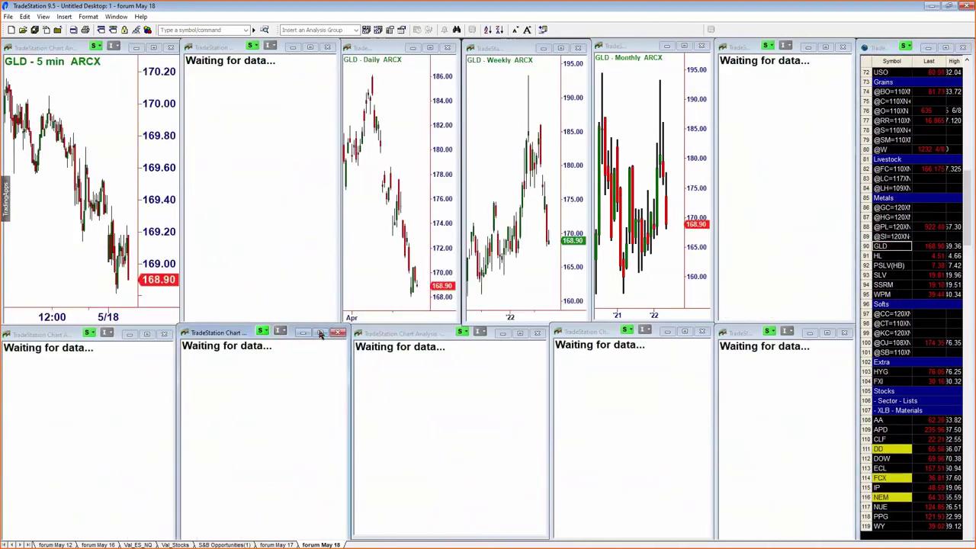
{"action": "left_click", "coordinate": [321, 334]}
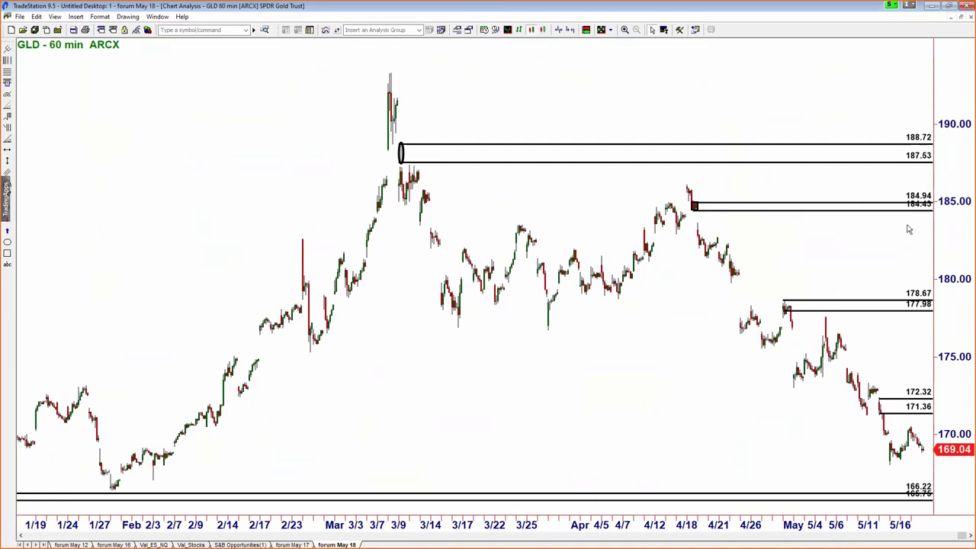
{"action": "left_click", "coordinate": [960, 18]}
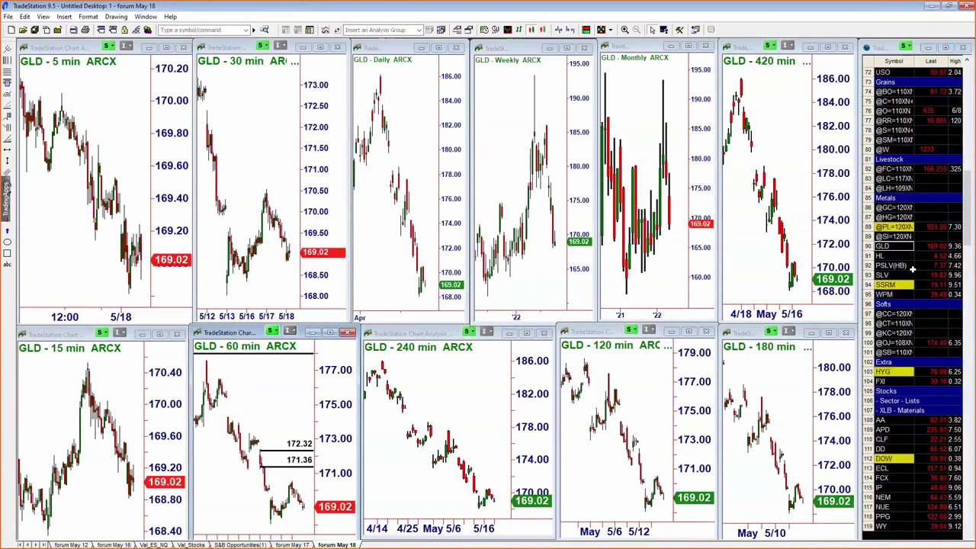
{"action": "scroll", "coordinate": [912, 269], "scroll_direction": "up", "scroll_amount": 5}
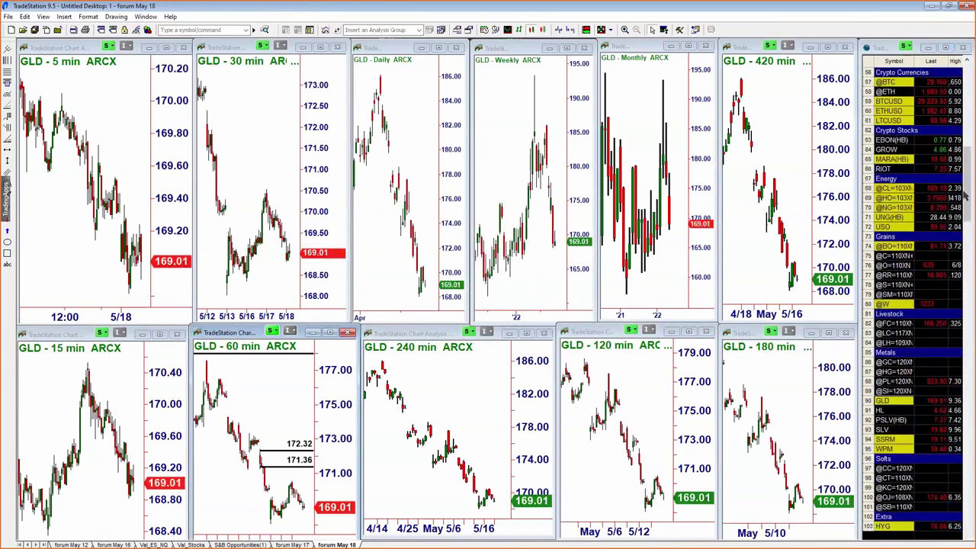
{"action": "scroll", "coordinate": [966, 181], "scroll_direction": "up", "scroll_amount": 10}
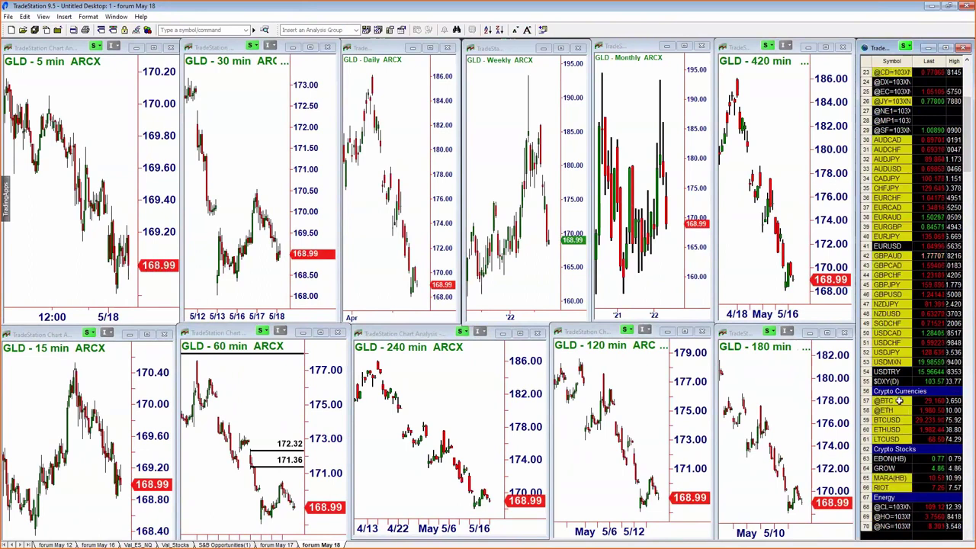
{"action": "left_click", "coordinate": [899, 401]}
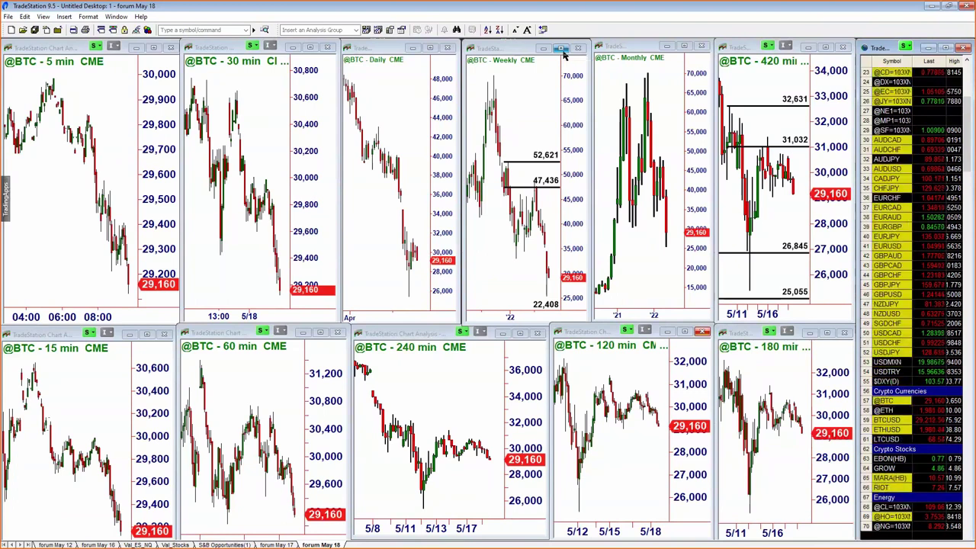
{"action": "left_click", "coordinate": [561, 49]}
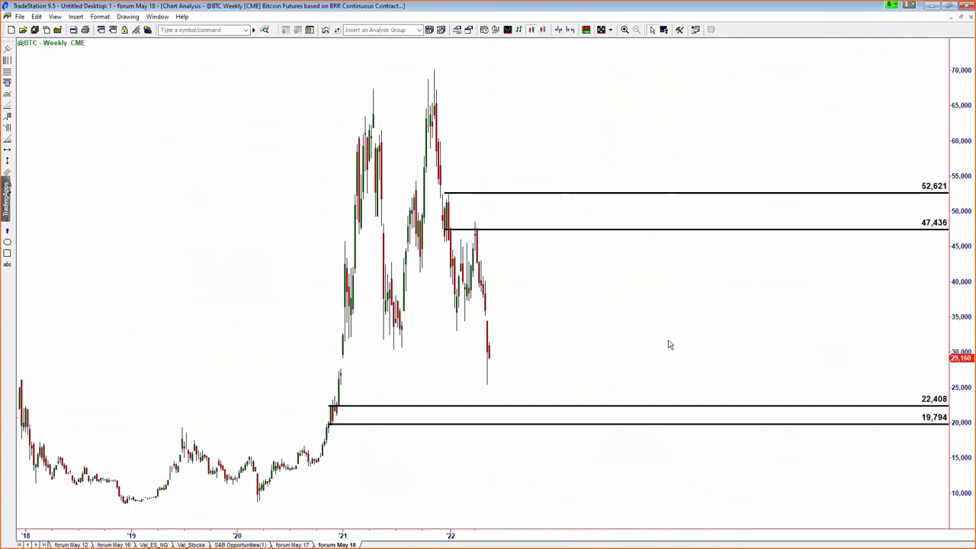
{"action": "scroll", "coordinate": [668, 345], "scroll_direction": "up", "scroll_amount": 2}
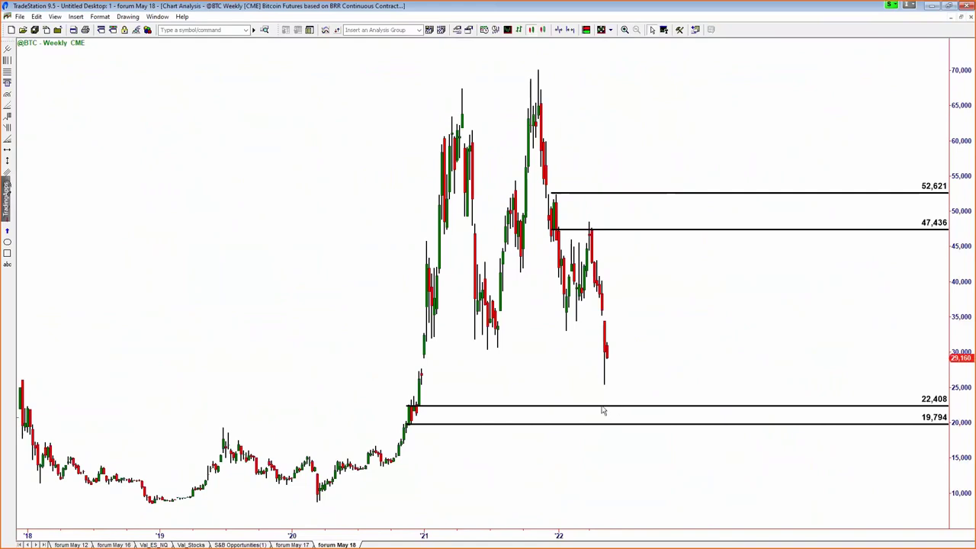
{"action": "left_click", "coordinate": [573, 379]}
{"action": "left_click", "coordinate": [966, 16]}
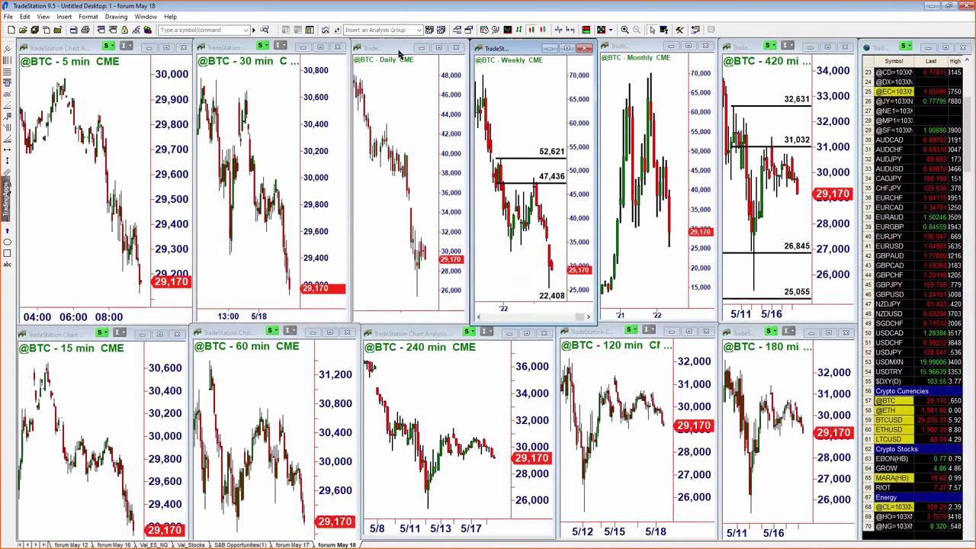
{"action": "left_click", "coordinate": [397, 52]}
{"action": "left_click_drag", "start_coordinate": [377, 51], "coordinate": [359, 68]}
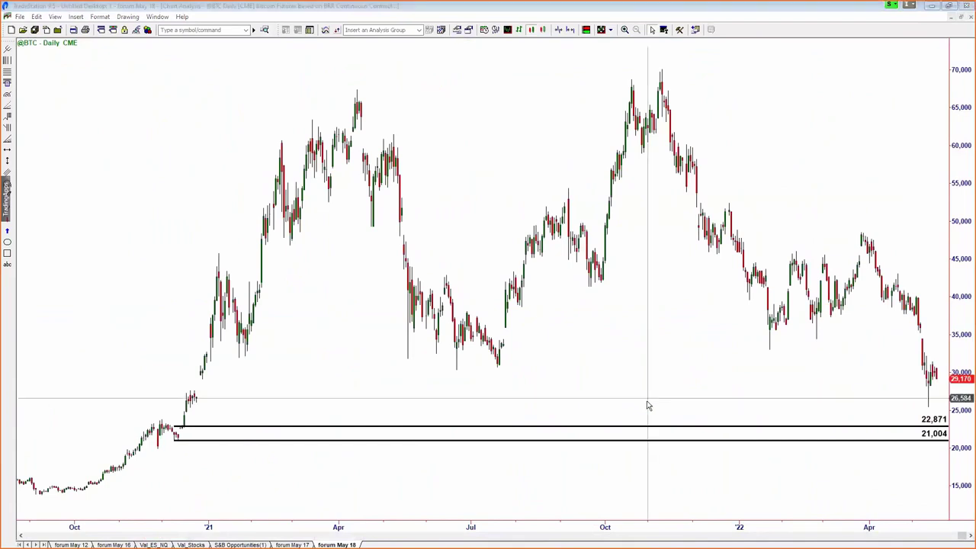
{"action": "left_click", "coordinate": [647, 404]}
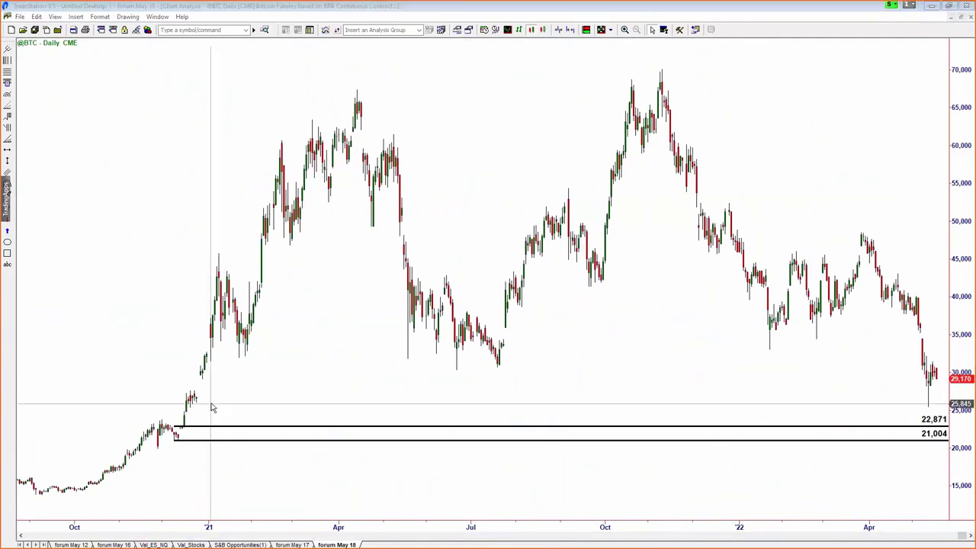
{"action": "mouse_move", "coordinate": [212, 409]}
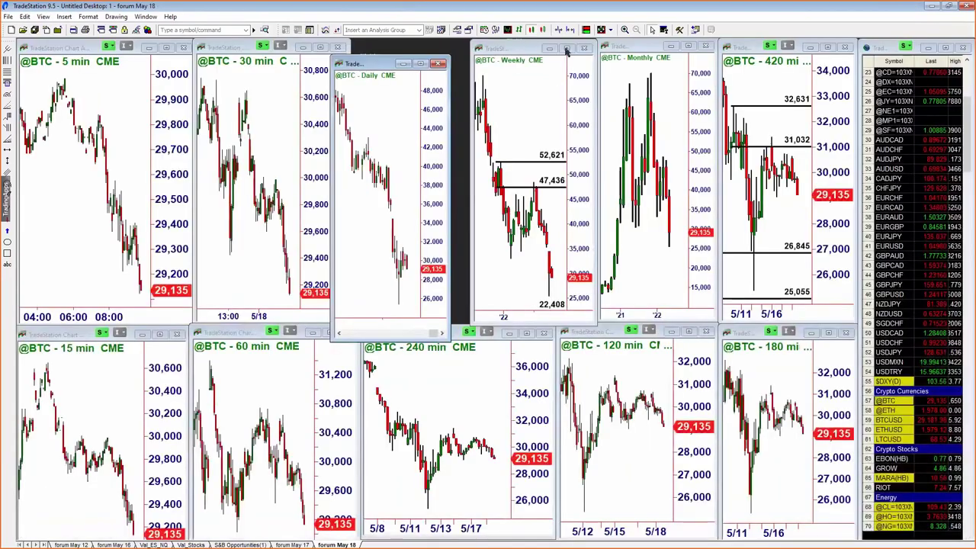
{"action": "left_click", "coordinate": [563, 43]}
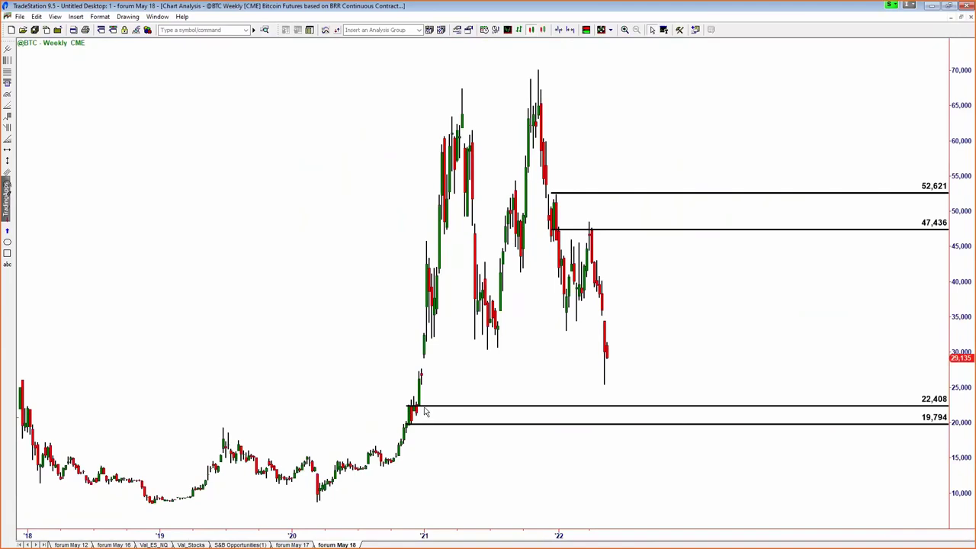
{"action": "mouse_move", "coordinate": [429, 417]}
{"action": "left_click", "coordinate": [962, 17]}
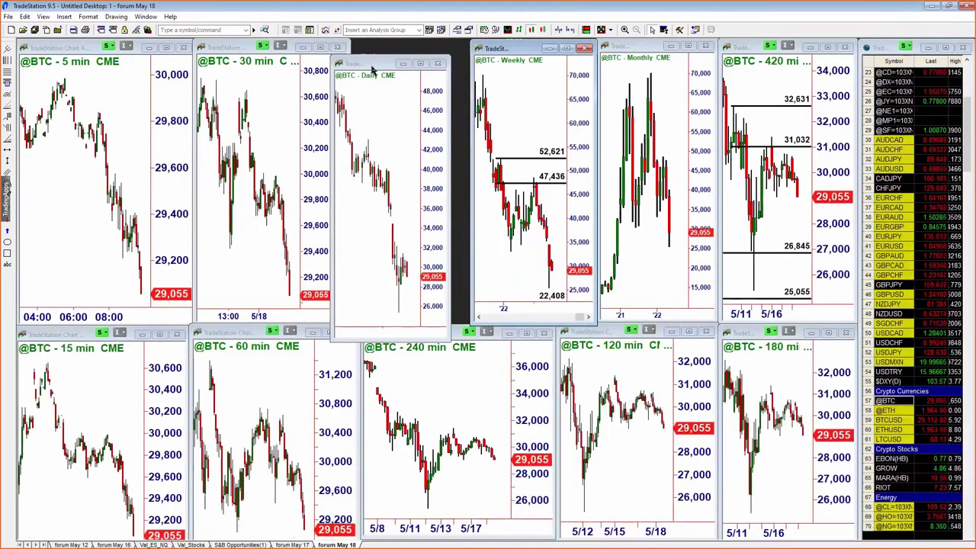
{"action": "left_click_drag", "start_coordinate": [379, 55], "coordinate": [399, 54]}
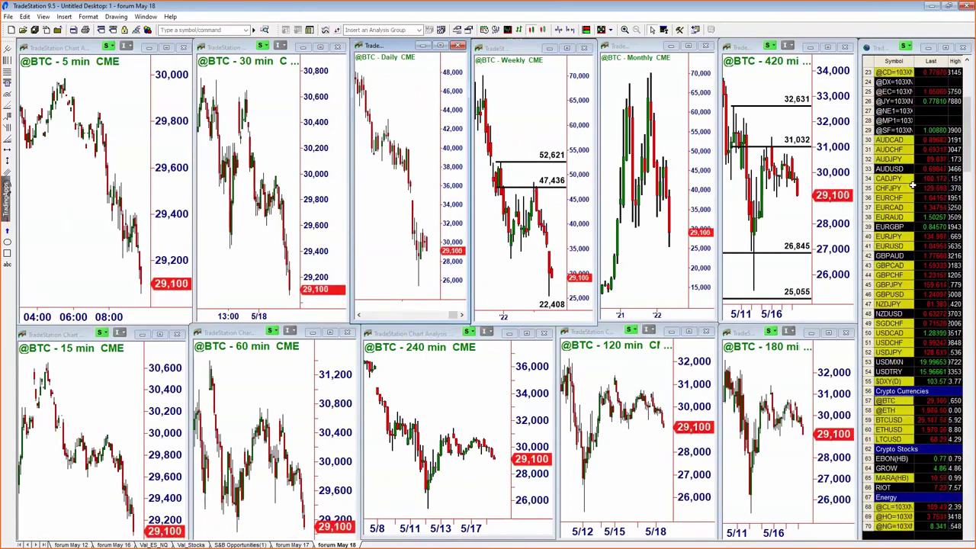
Step: Load $DXY(D) into the charts and examine the marked zones on its full-size monthly and 30-minute charts
{"action": "left_click", "coordinate": [893, 381]}
{"action": "left_click", "coordinate": [893, 381]}
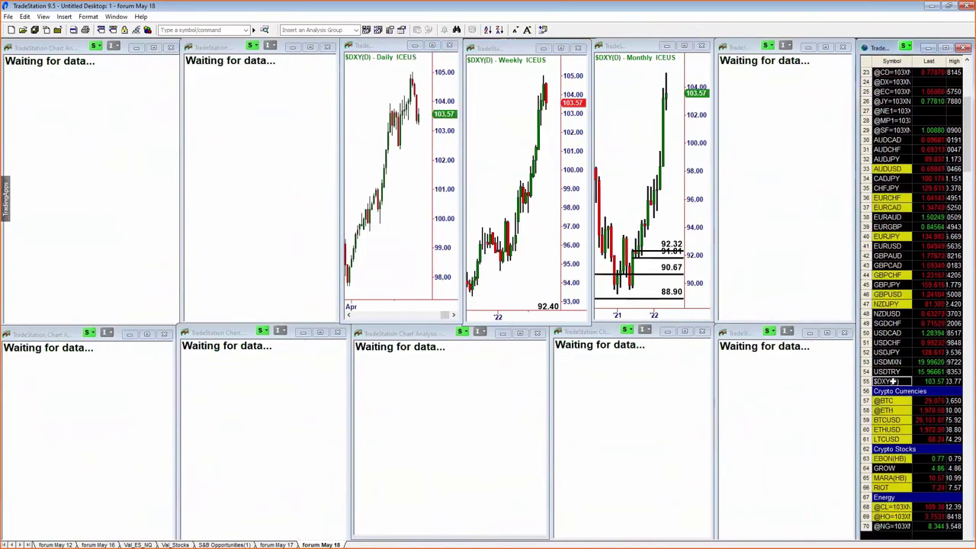
{"action": "left_click", "coordinate": [685, 47]}
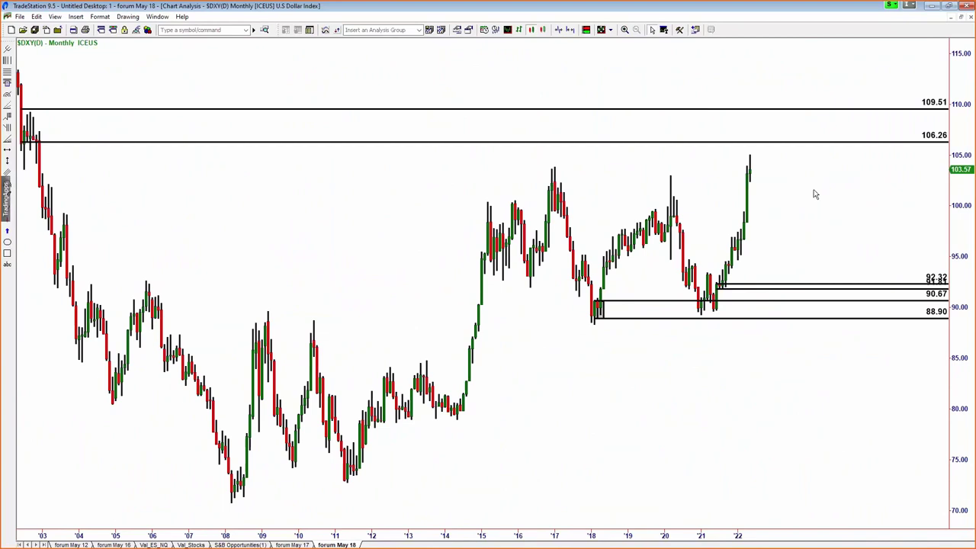
{"action": "scroll", "coordinate": [814, 193], "scroll_direction": "down", "scroll_amount": 2}
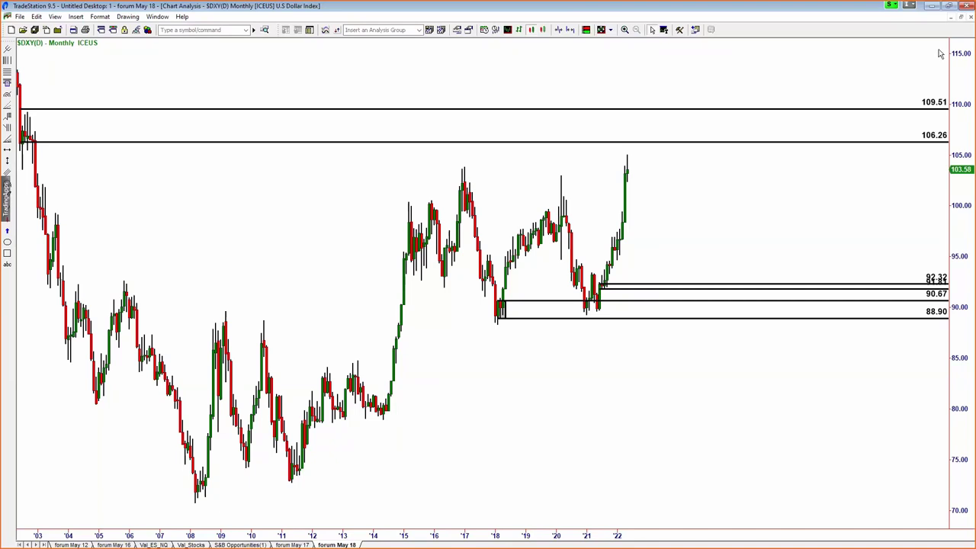
{"action": "left_click", "coordinate": [963, 18]}
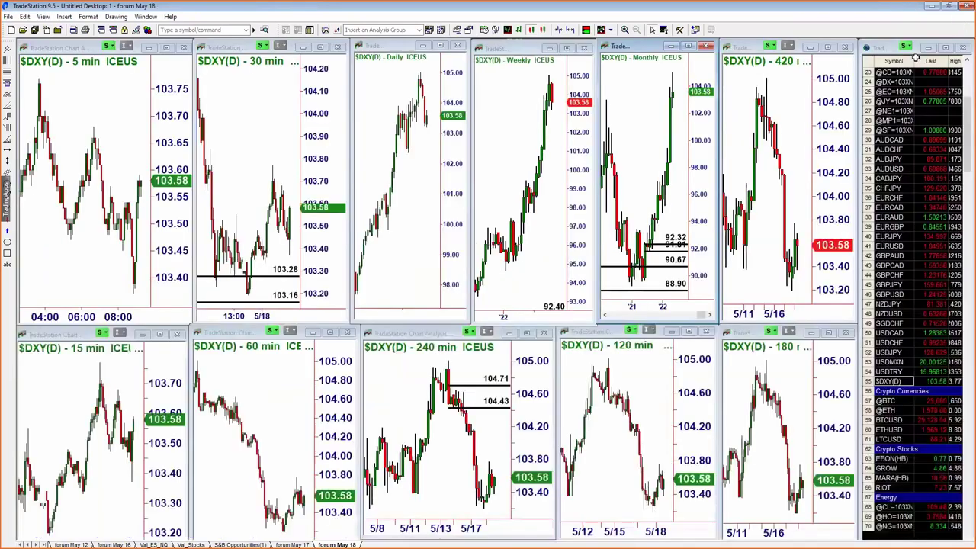
{"action": "left_click", "coordinate": [320, 47]}
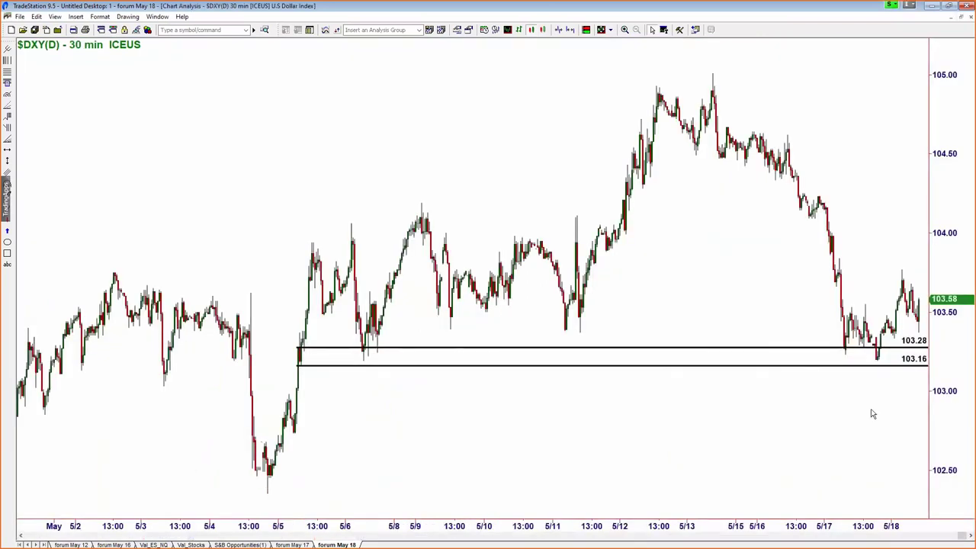
{"action": "left_click", "coordinate": [963, 18]}
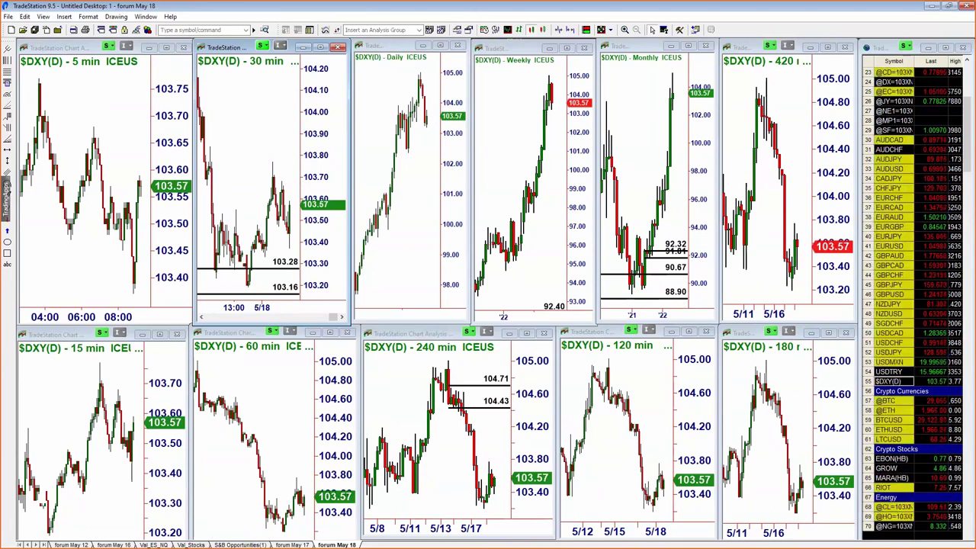
{"action": "left_click", "coordinate": [894, 246]}
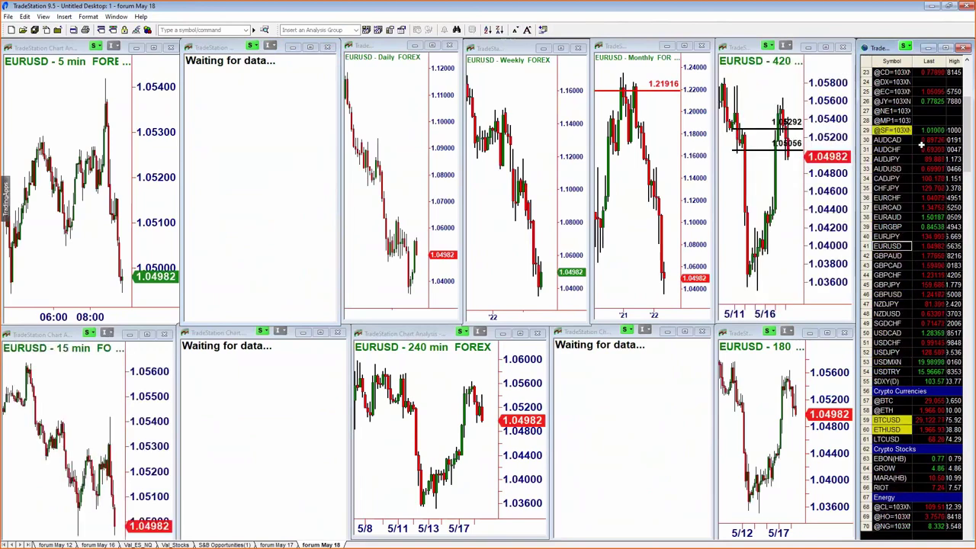
{"action": "left_click", "coordinate": [892, 91]}
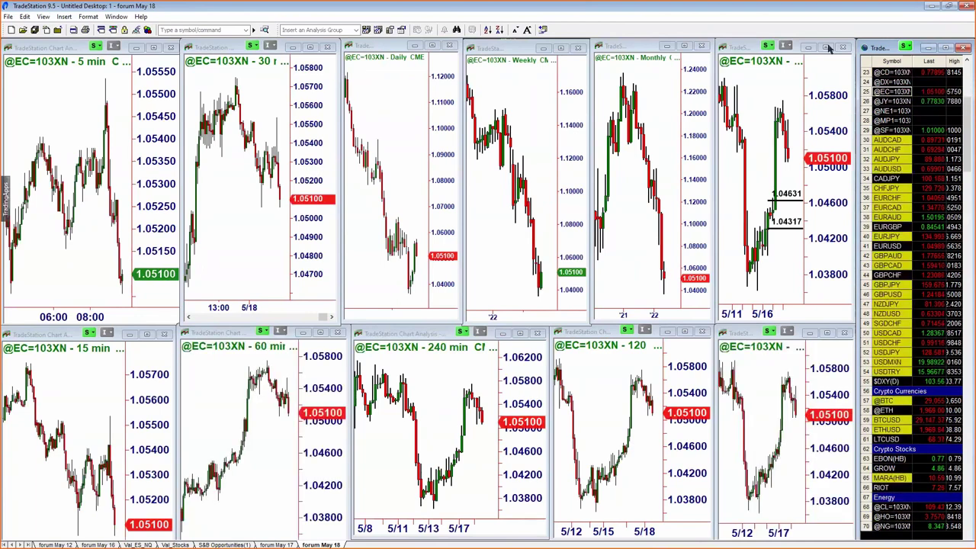
{"action": "left_click", "coordinate": [824, 57]}
{"action": "left_click", "coordinate": [826, 48]}
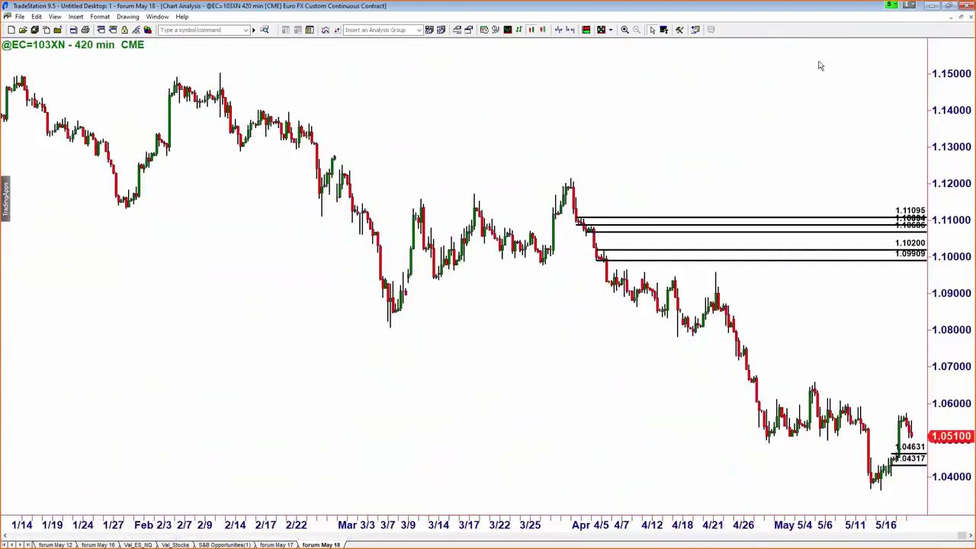
{"action": "scroll", "coordinate": [863, 354], "scroll_direction": "up", "scroll_amount": 2}
{"action": "scroll", "coordinate": [866, 353], "scroll_direction": "up", "scroll_amount": 3}
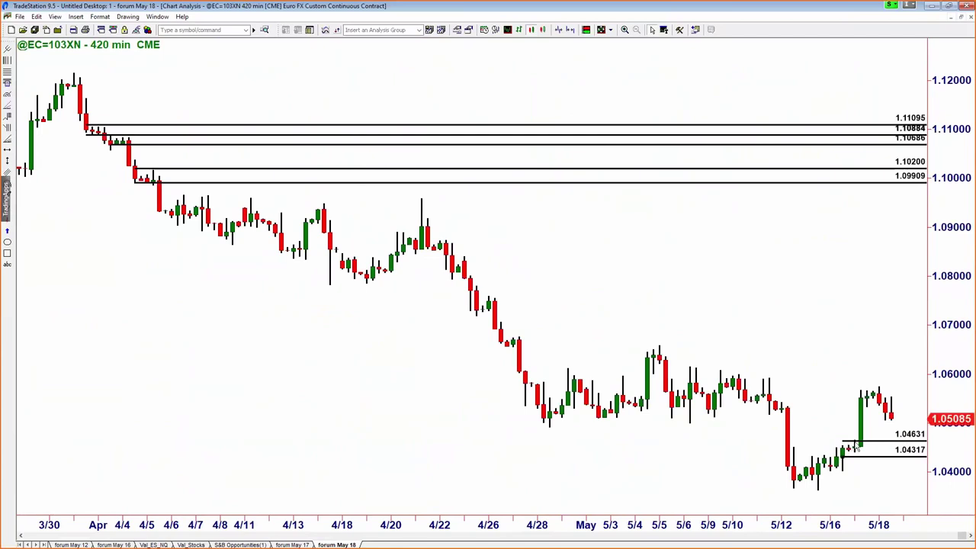
{"action": "mouse_move", "coordinate": [855, 450]}
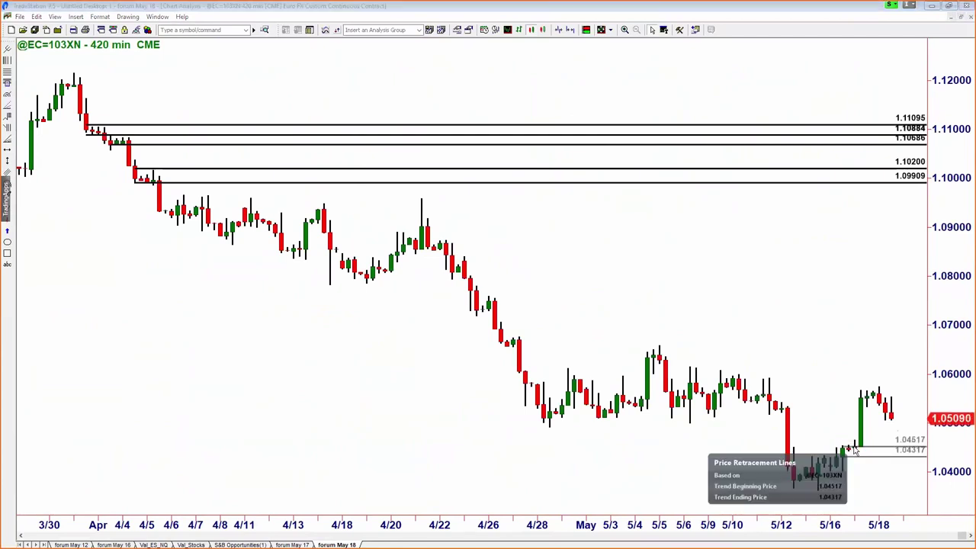
{"action": "left_click_drag", "start_coordinate": [855, 451], "coordinate": [855, 446]}
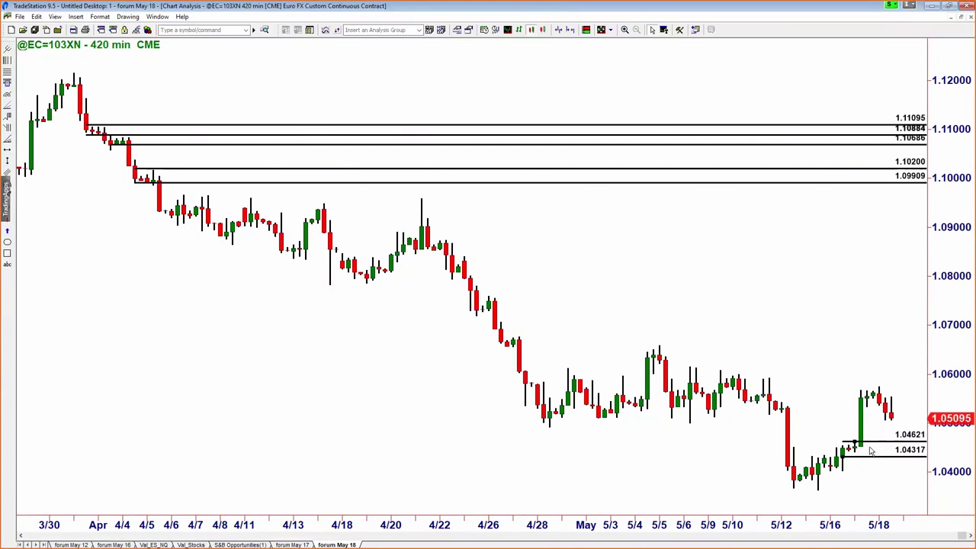
{"action": "left_click_drag", "start_coordinate": [854, 445], "coordinate": [870, 457]}
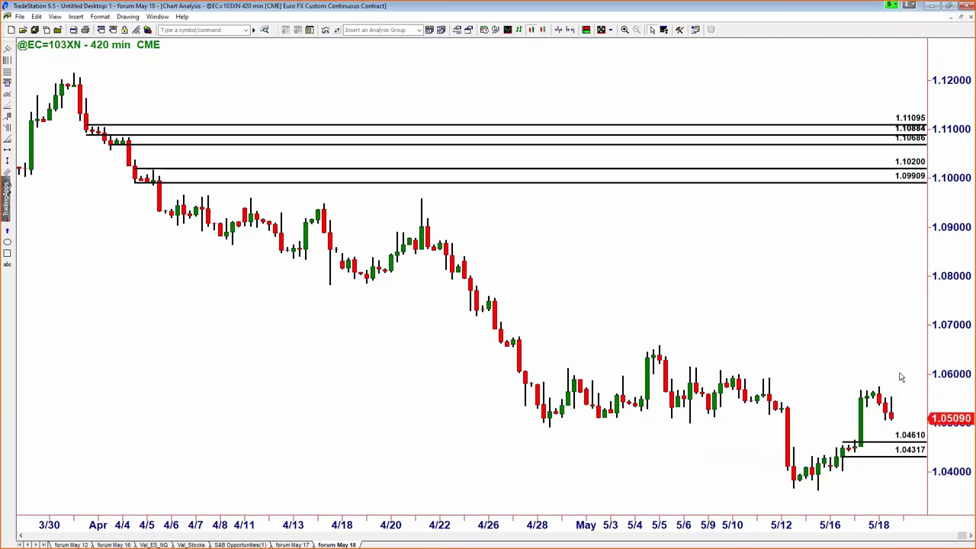
{"action": "left_click", "coordinate": [963, 18]}
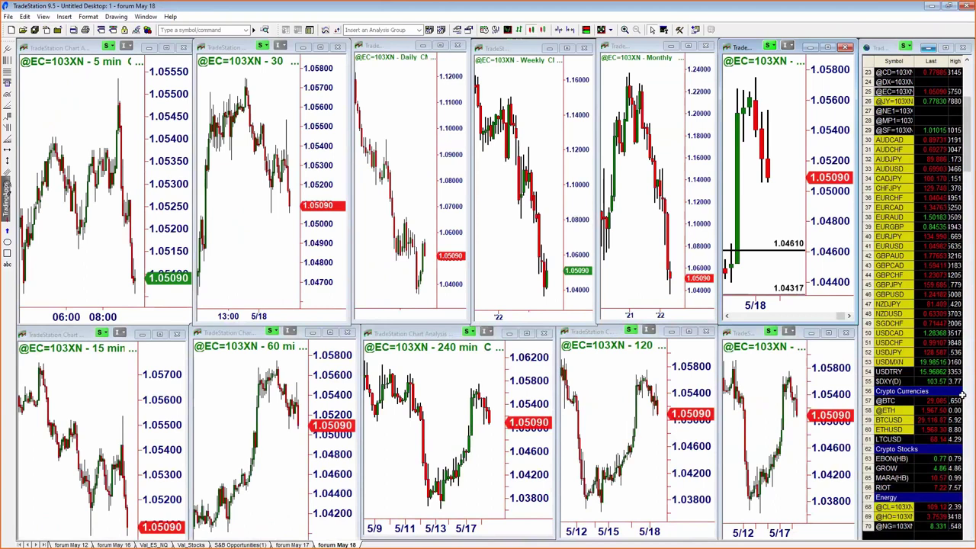
Step: Return to the index symbols at the start of the watchlist
{"action": "left_click_drag", "start_coordinate": [971, 145], "coordinate": [969, 97]}
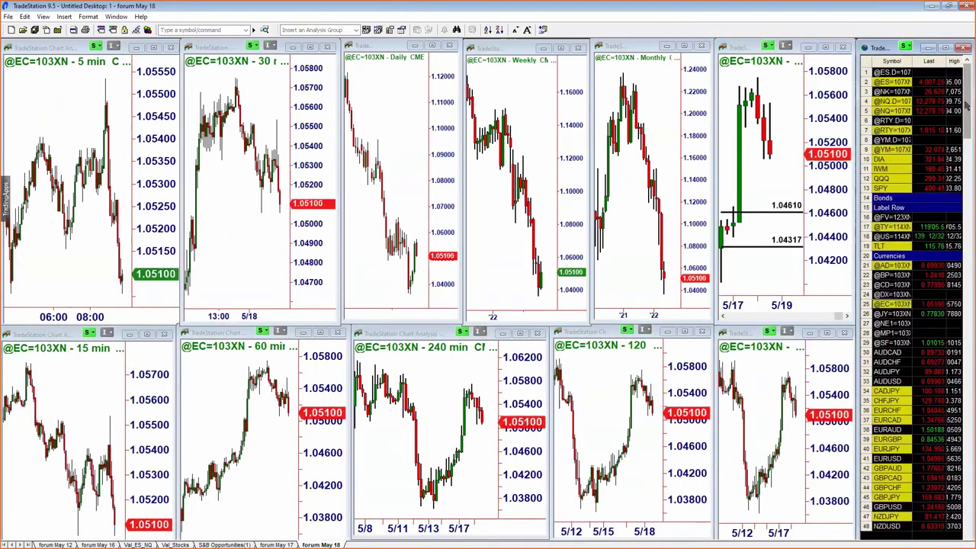